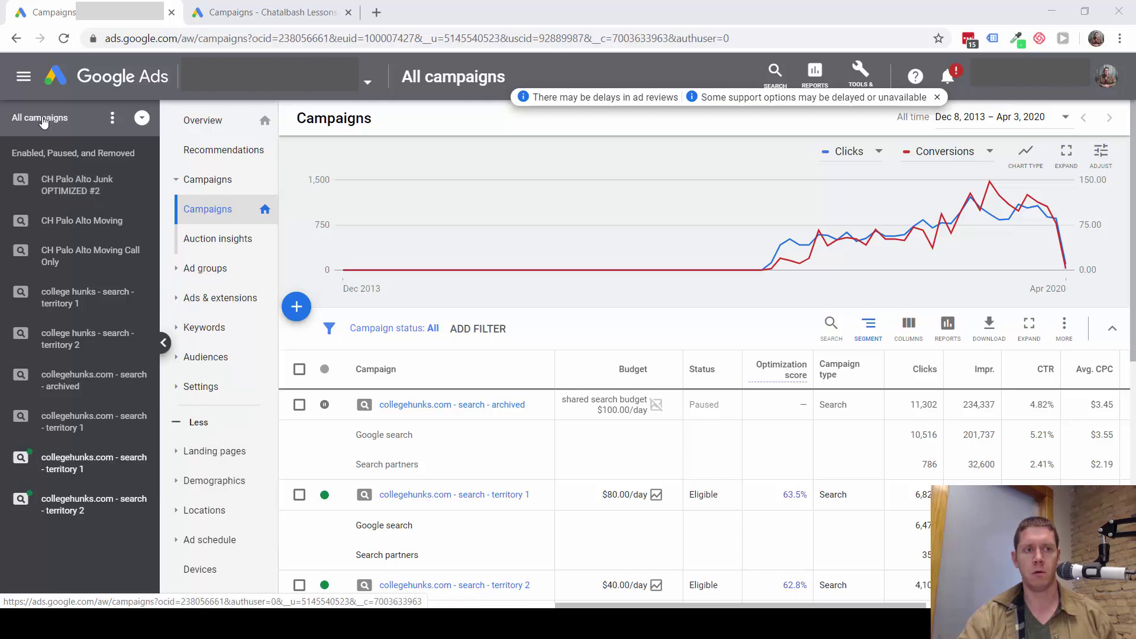
Open the age demographics report for all campaigns and look through its ad group rows
scroll(444, 473, down, 3)
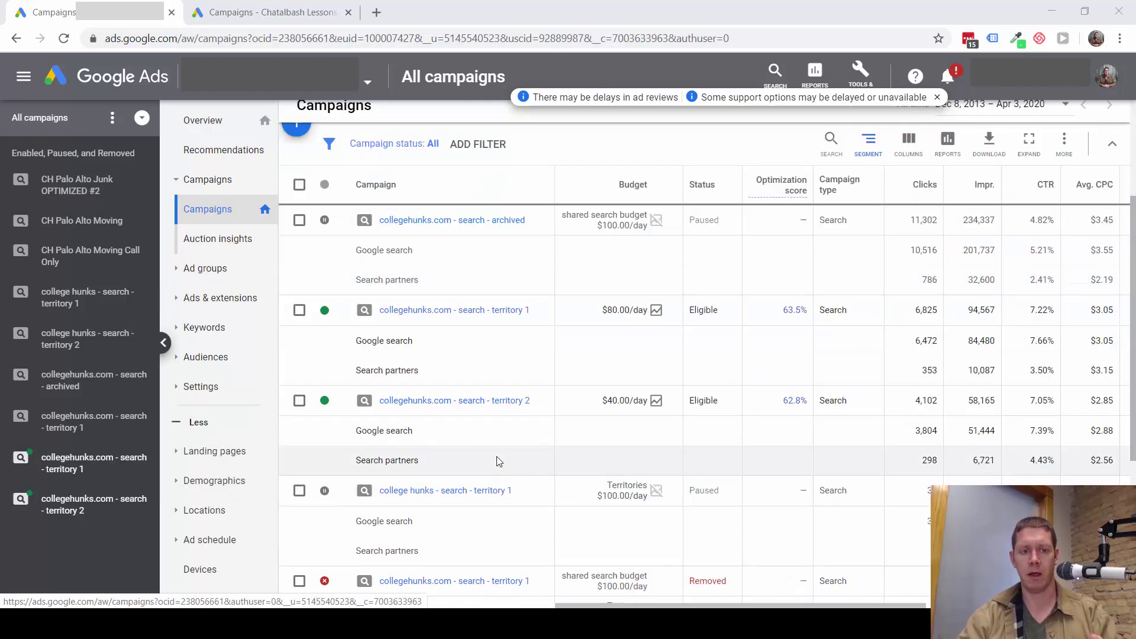
scroll(499, 459, up, 3)
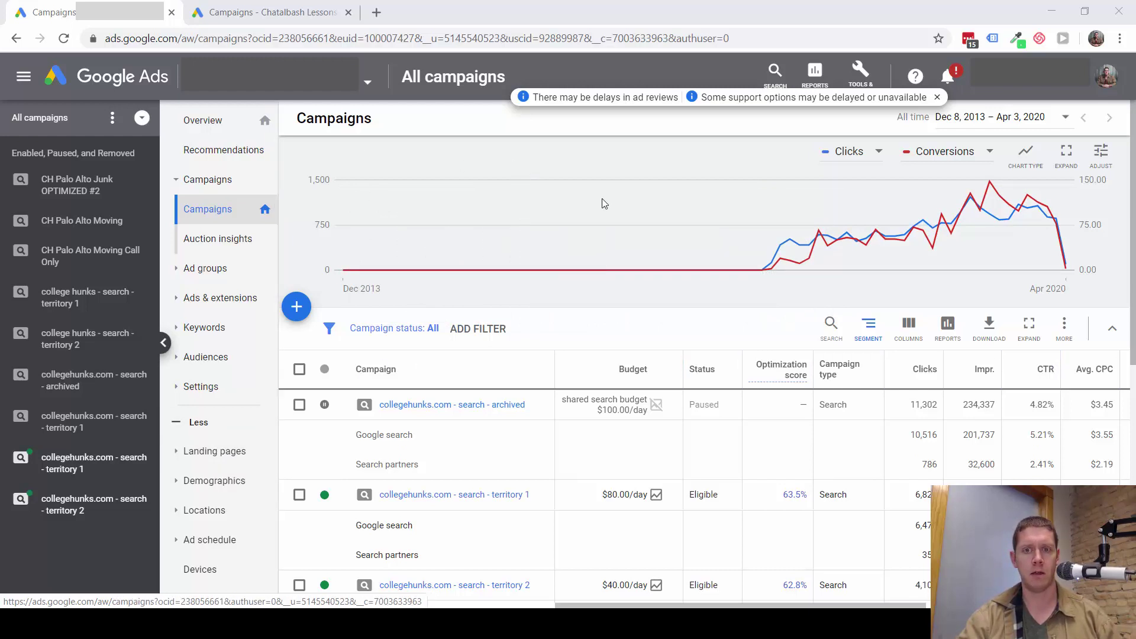
click(212, 481)
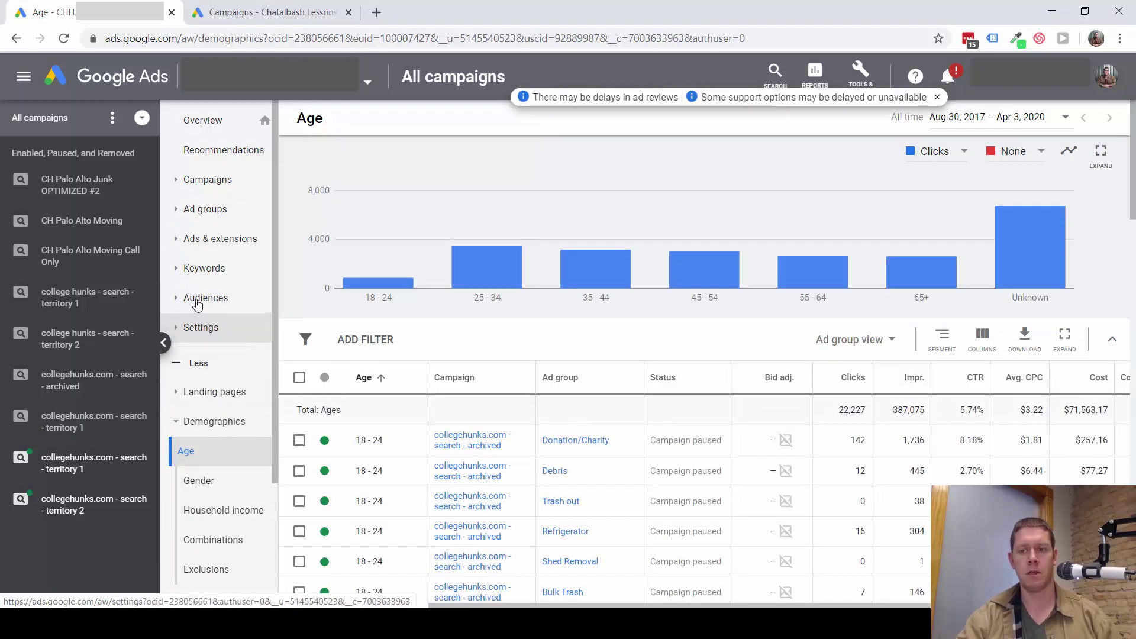
scroll(228, 349, down, 2)
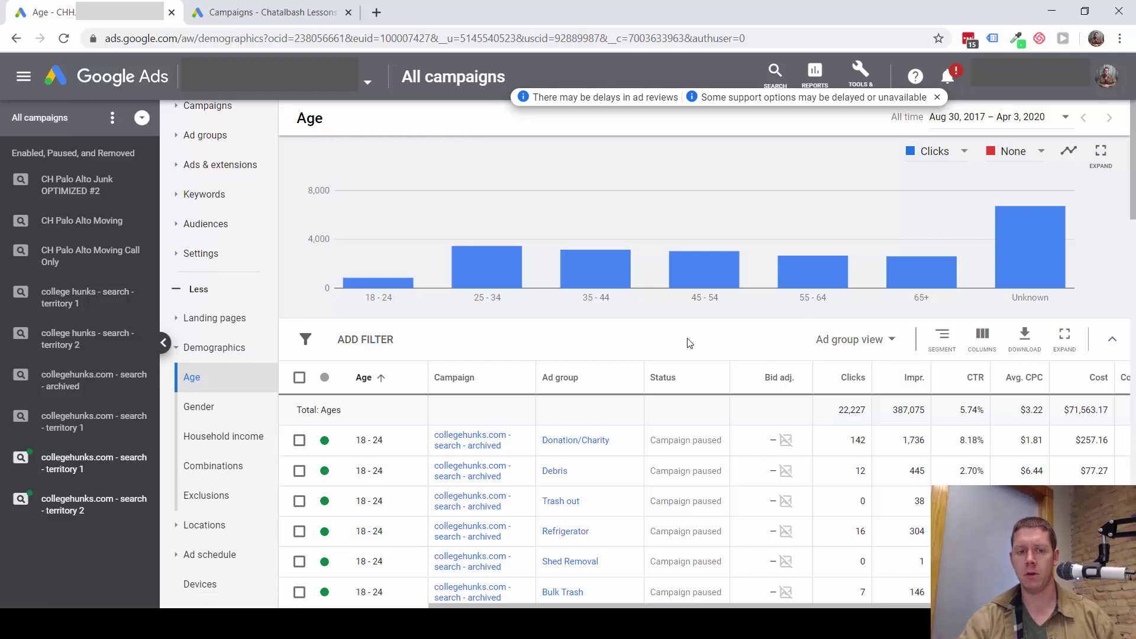
scroll(688, 343, down, 2)
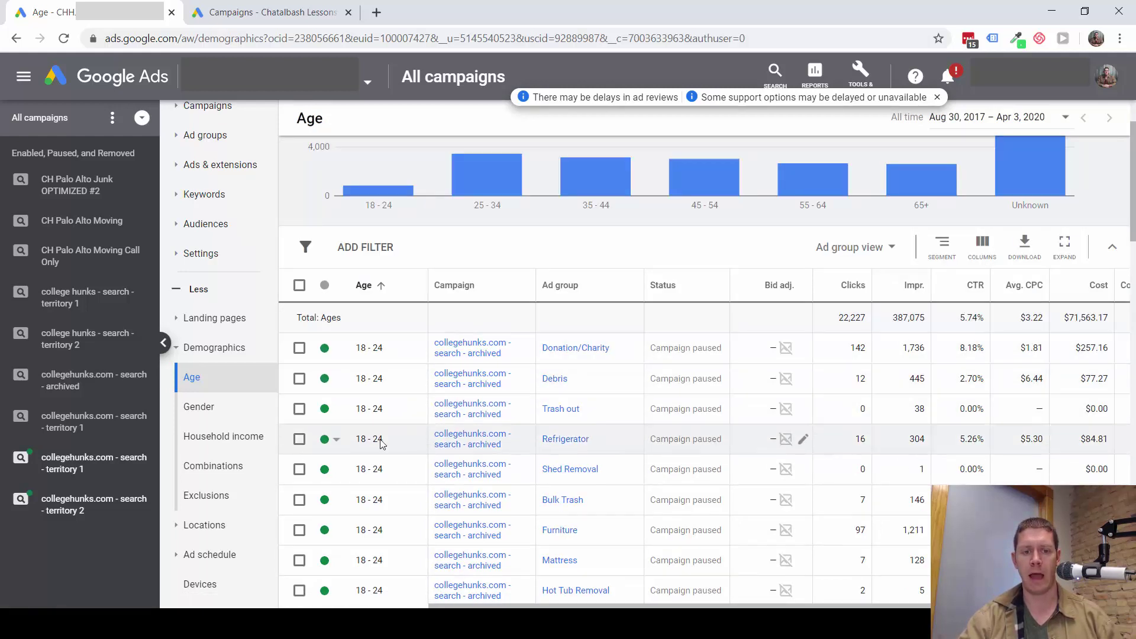
scroll(381, 426, down, 10)
scroll(382, 429, up, 10)
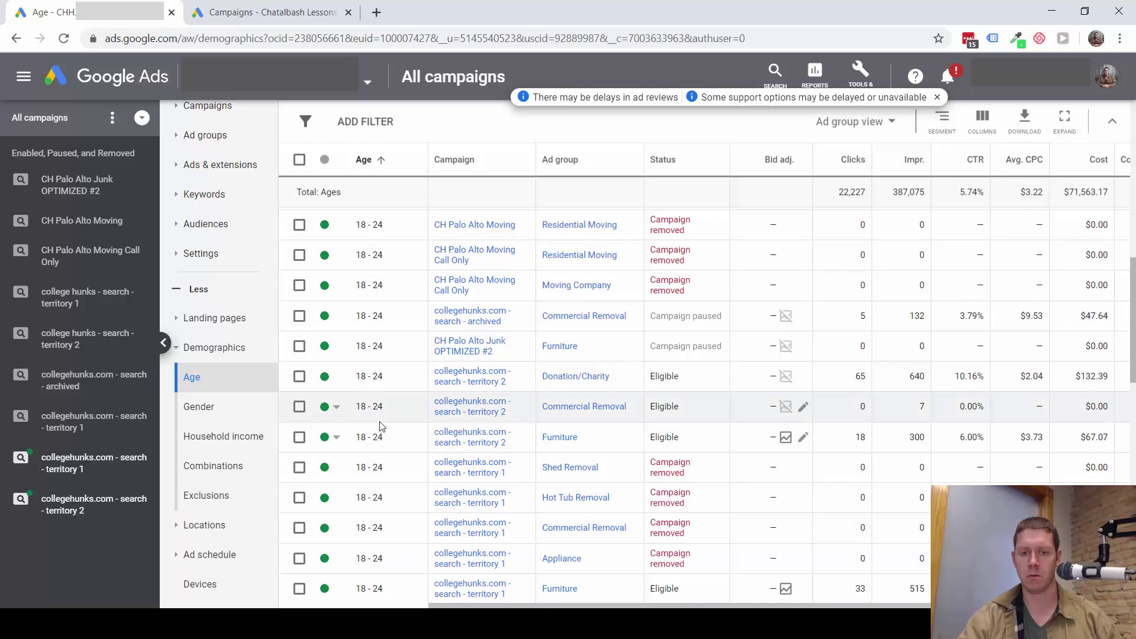
Switch the age table from ad group view to account view
click(894, 342)
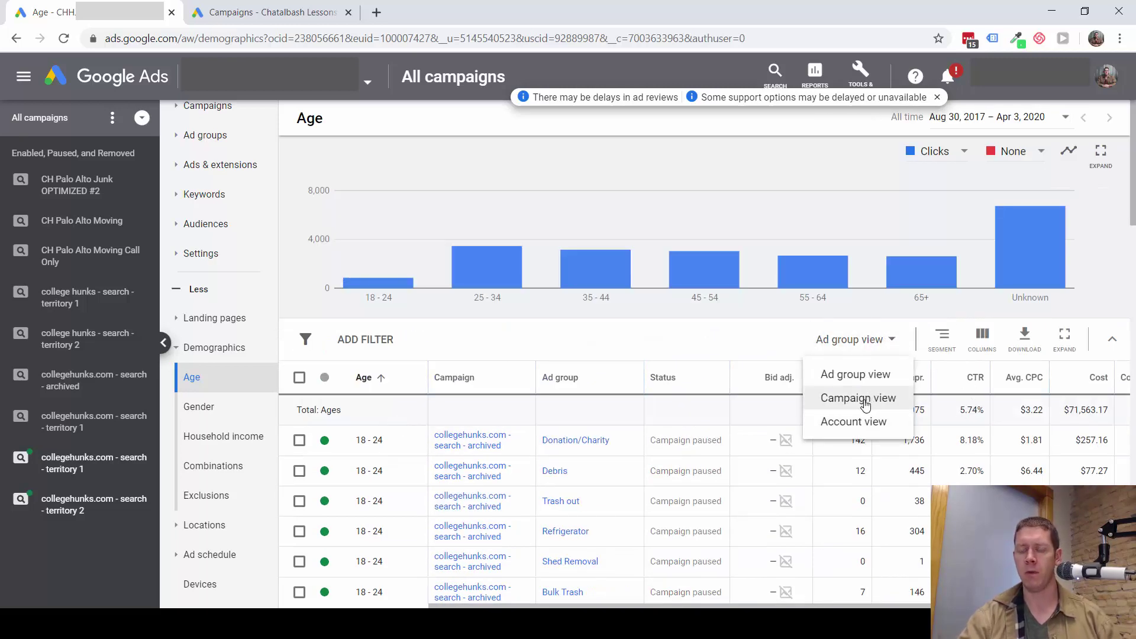
click(893, 345)
click(893, 347)
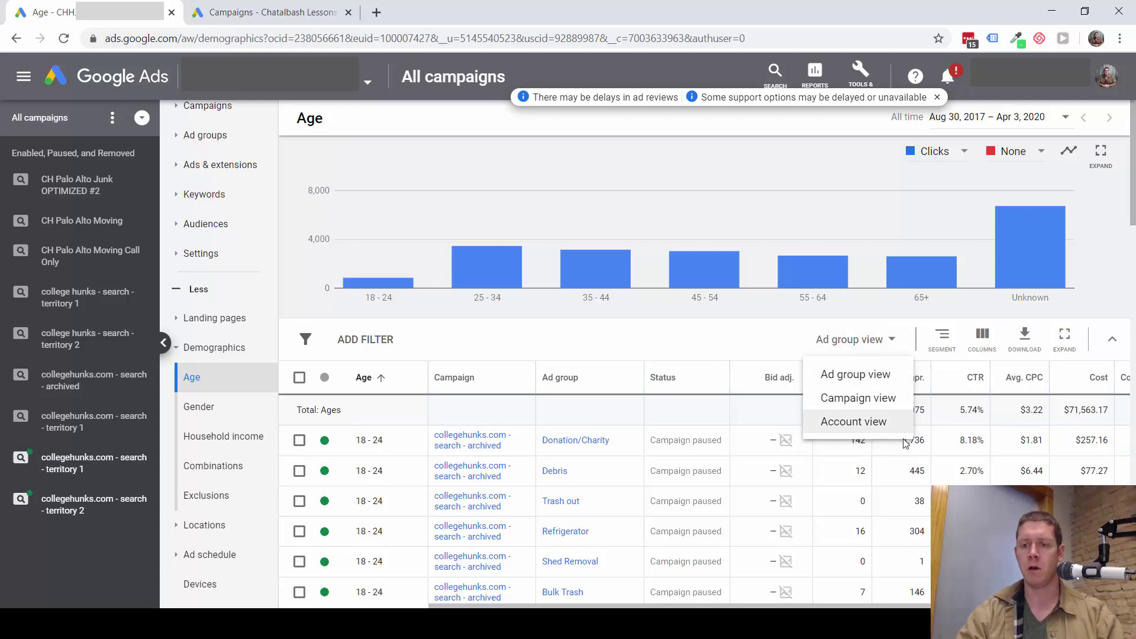
click(839, 424)
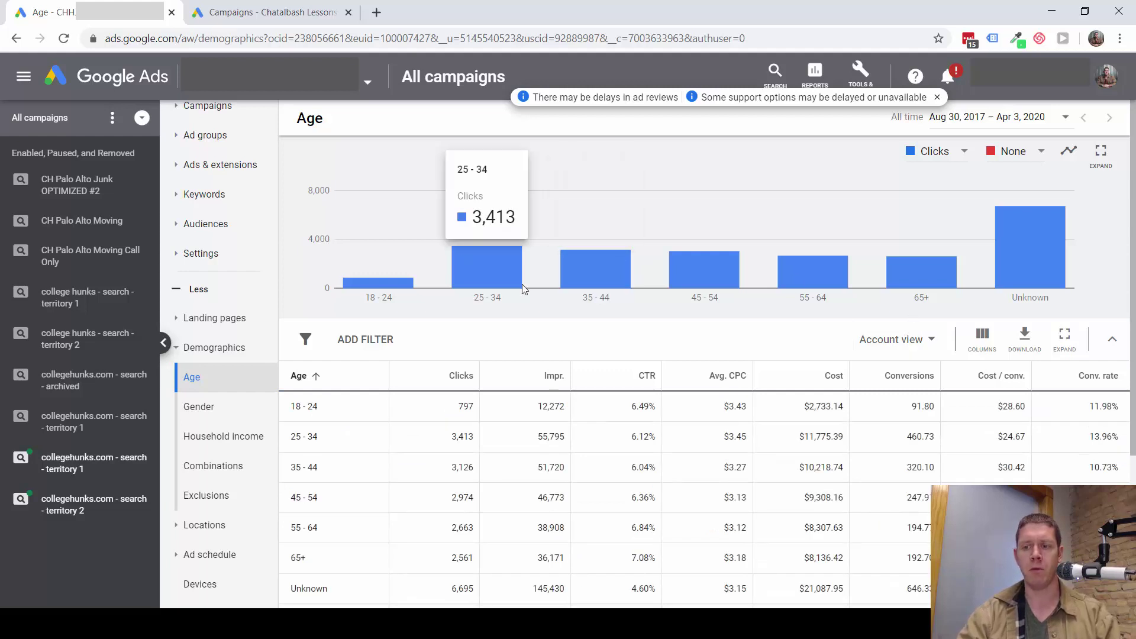
Compare the cost per conversion and conversion rate of the age ranges, especially 18 - 24, 25 - 34 and 65+
scroll(487, 245, down, 2)
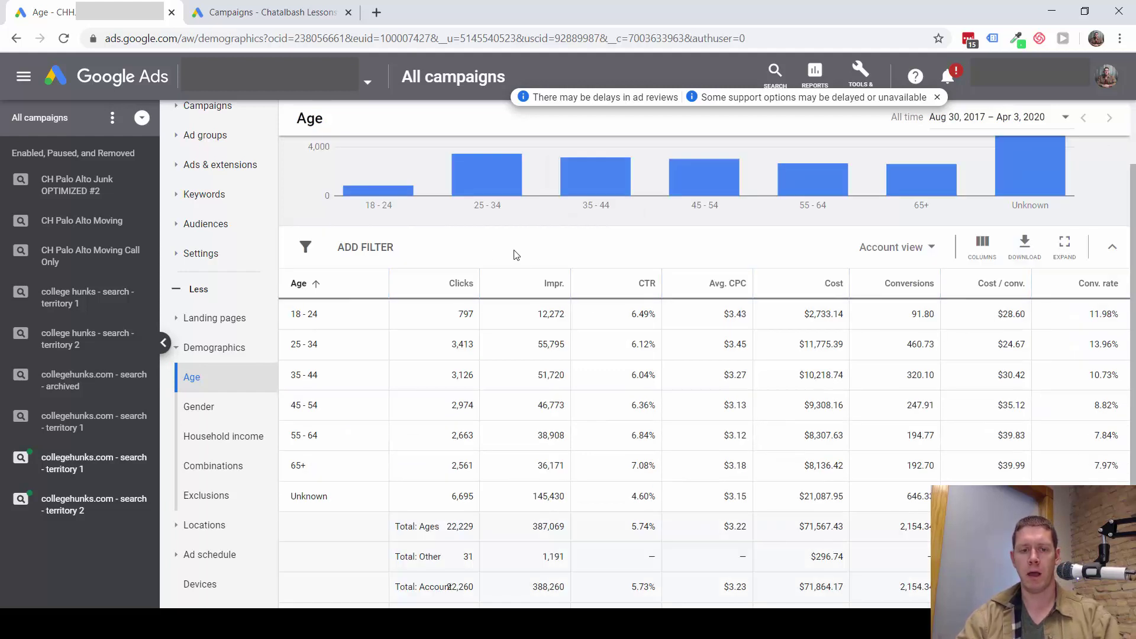
scroll(420, 292, up, 2)
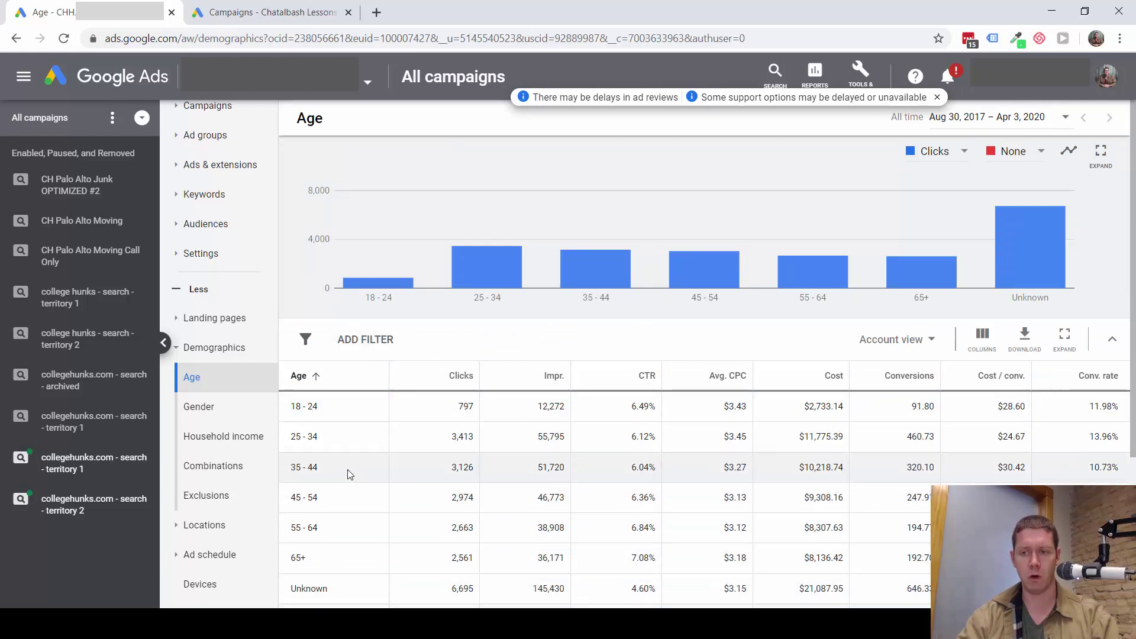
scroll(349, 473, down, 2)
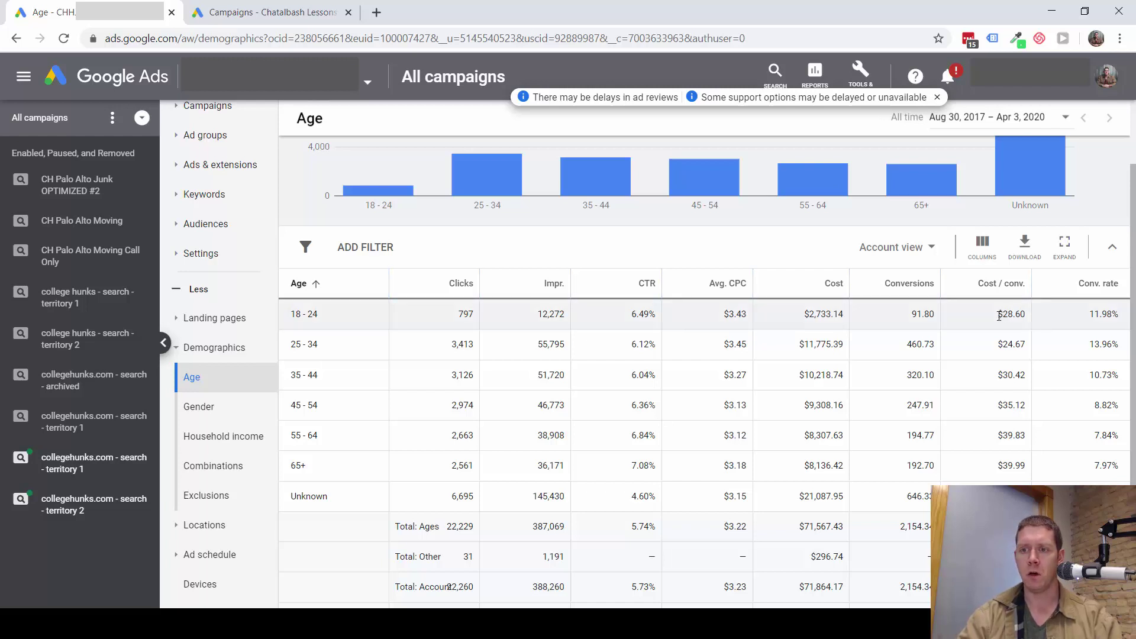
drag(998, 316, 1027, 317)
click(999, 346)
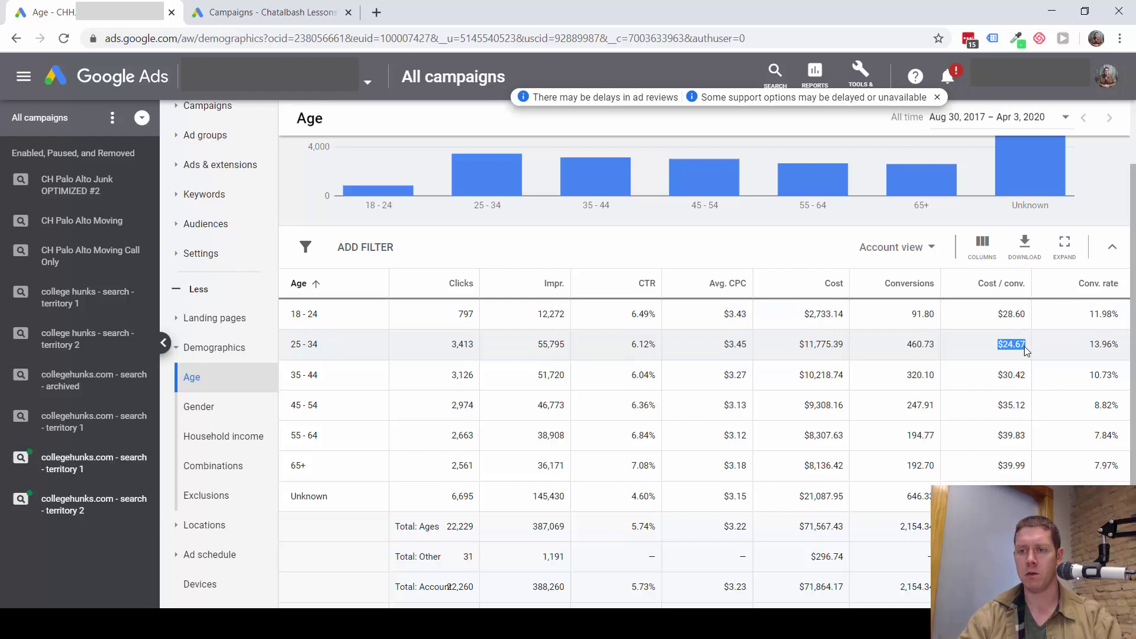
click(995, 346)
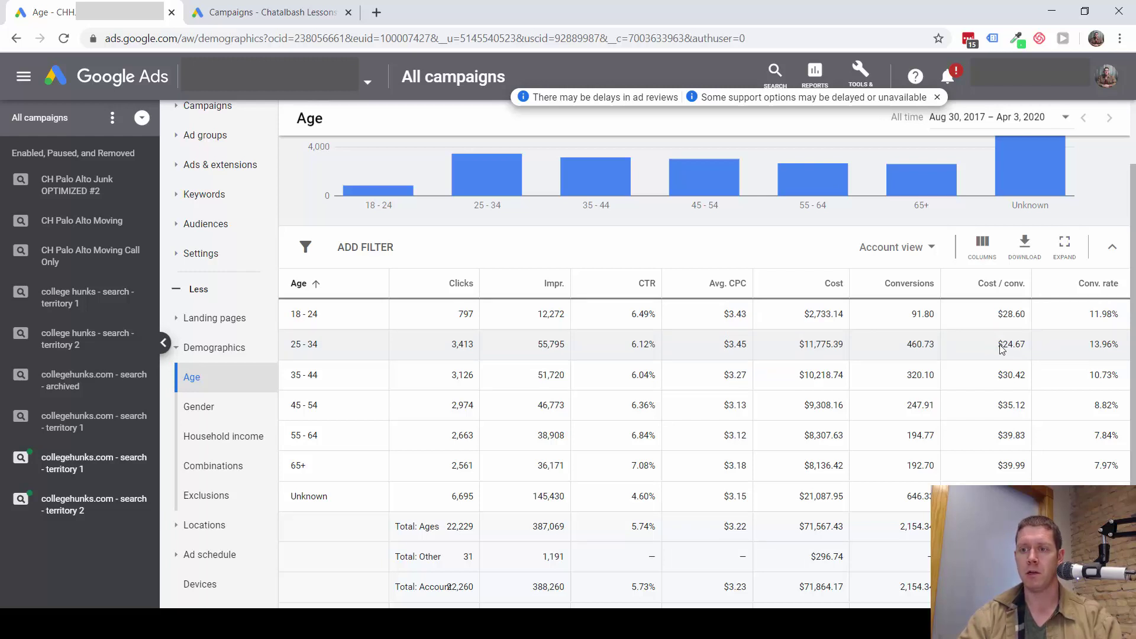
drag(997, 345, 1095, 344)
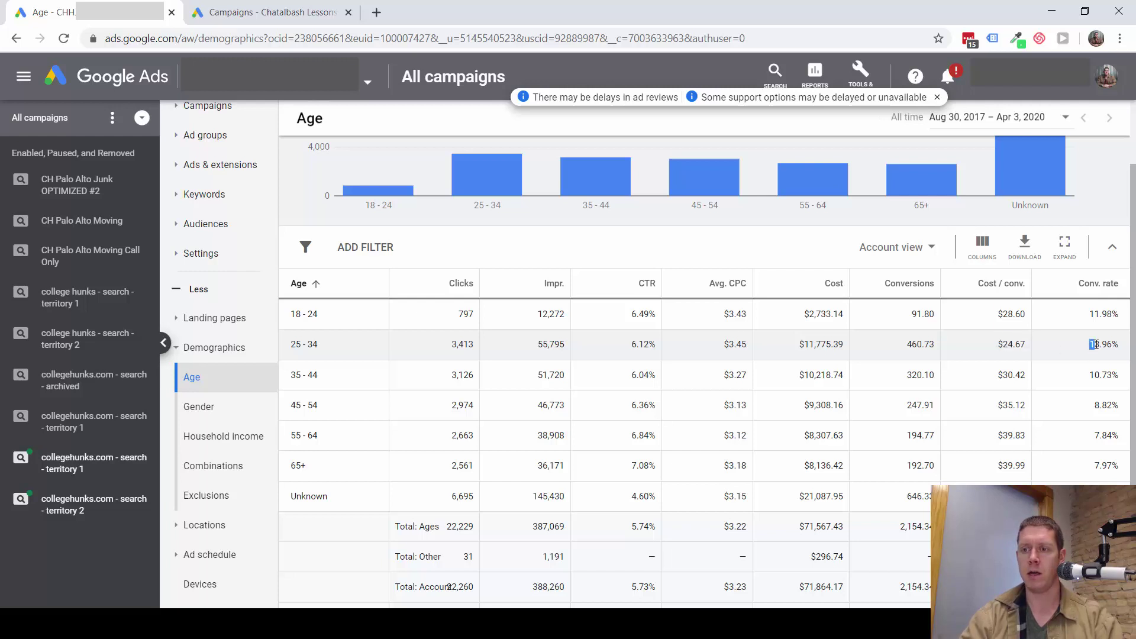
click(995, 348)
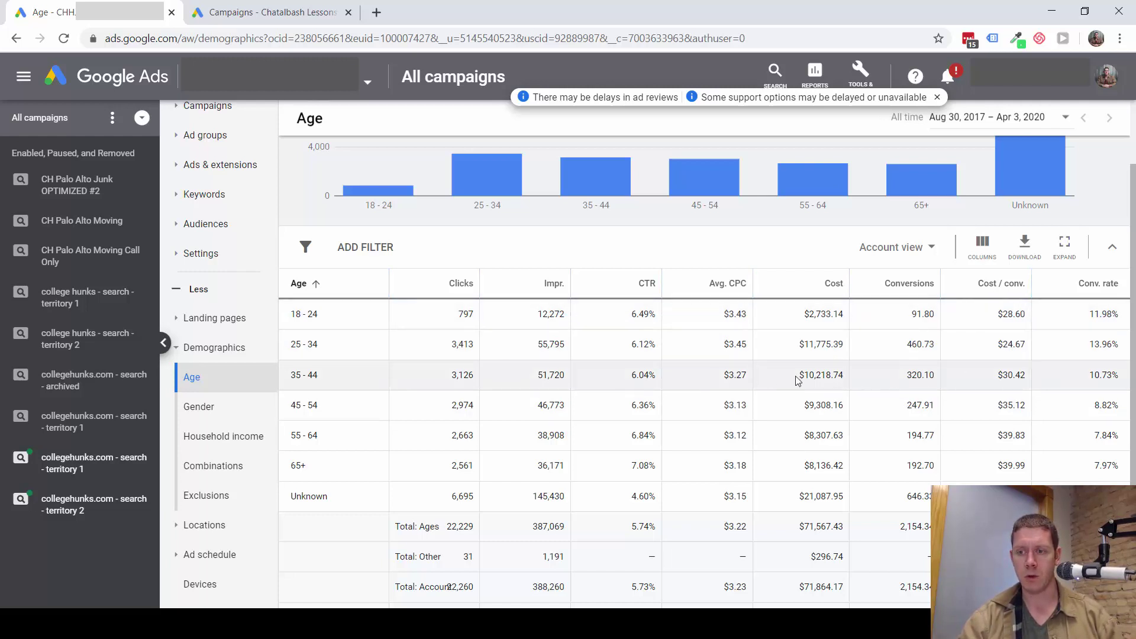
drag(997, 439, 1091, 461)
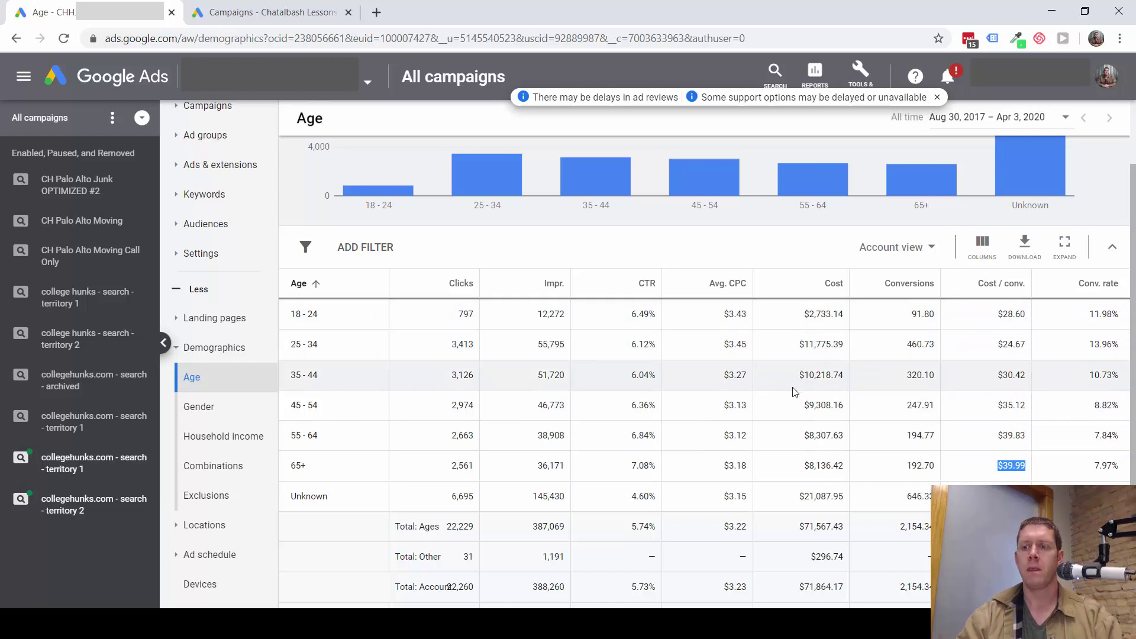
click(987, 467)
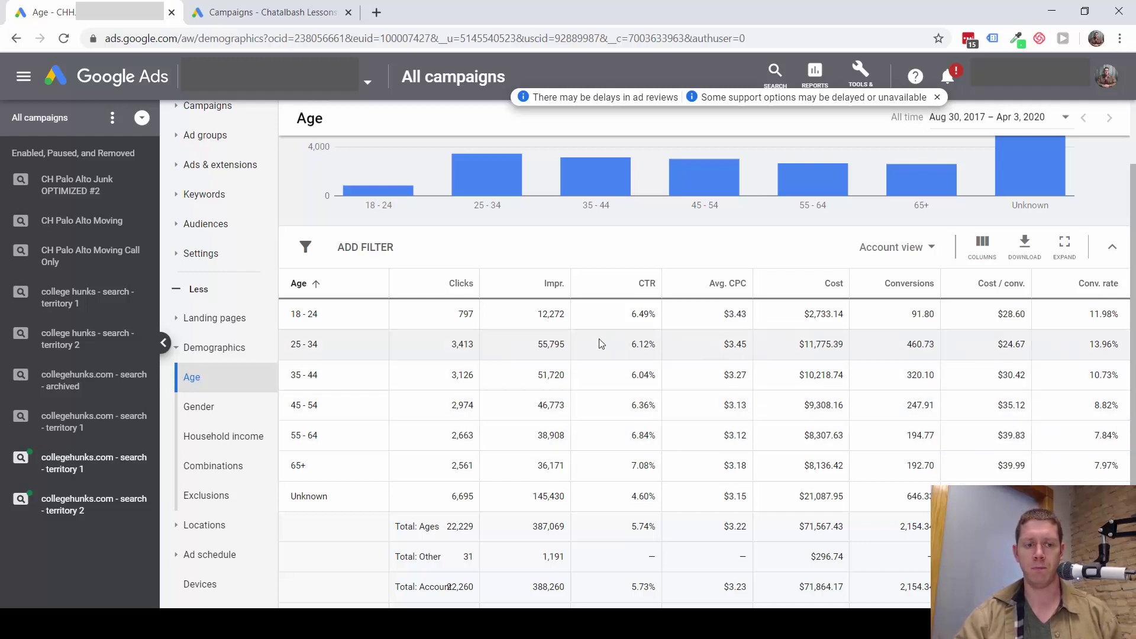
Try excluding ages 55 - 64 and 65+ from the campaign collegehunks.com - search - territory 1, and discard the changes
click(204, 495)
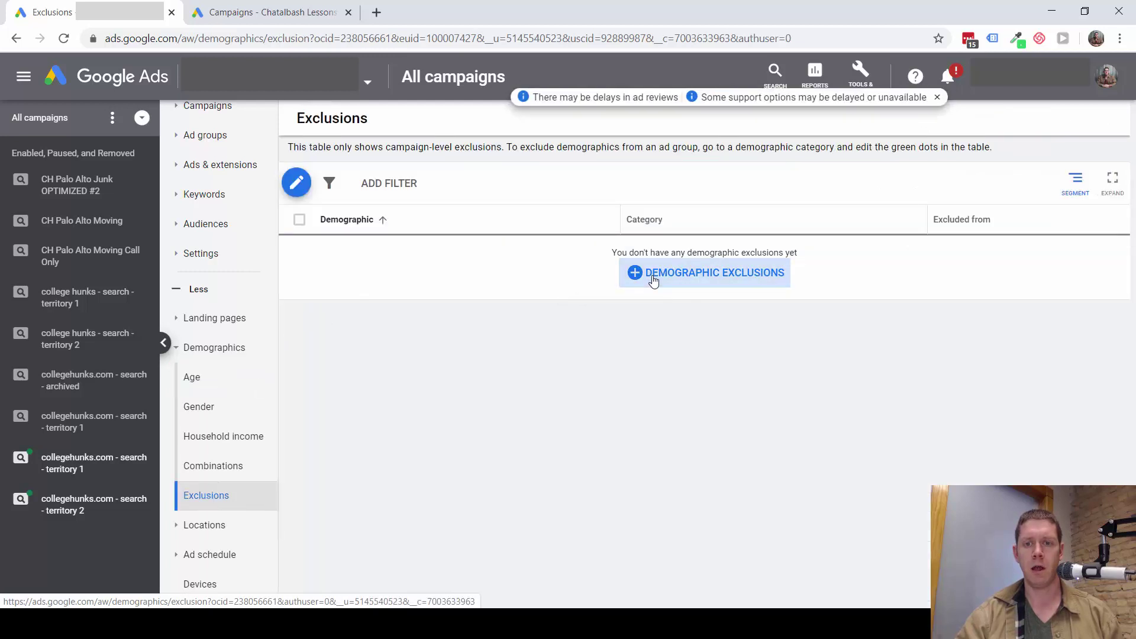
click(651, 275)
click(382, 242)
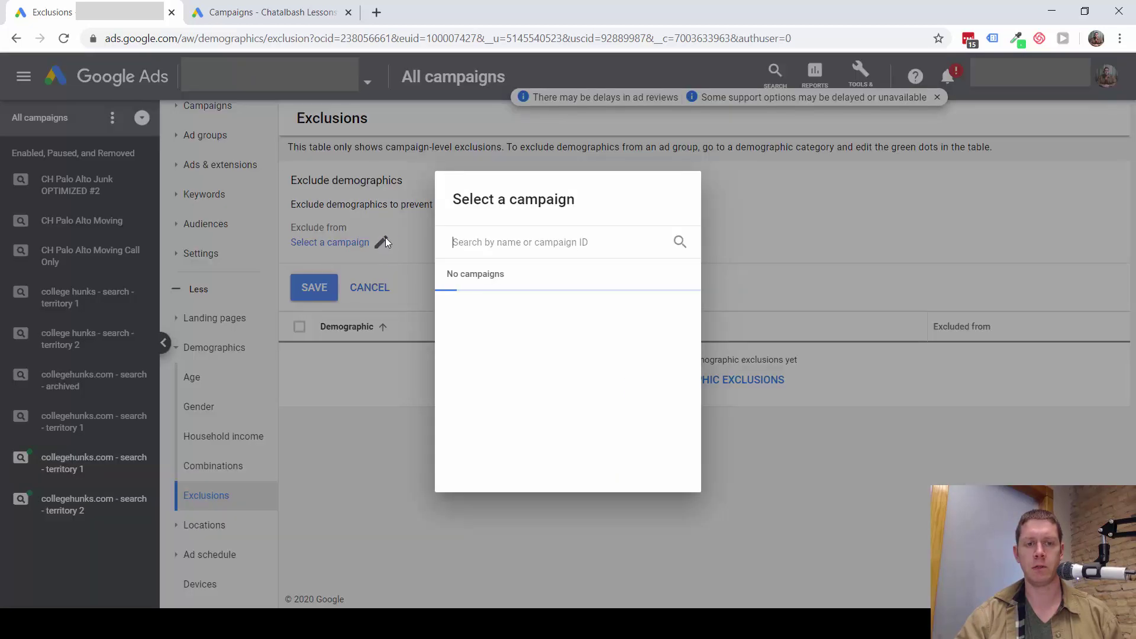
click(560, 307)
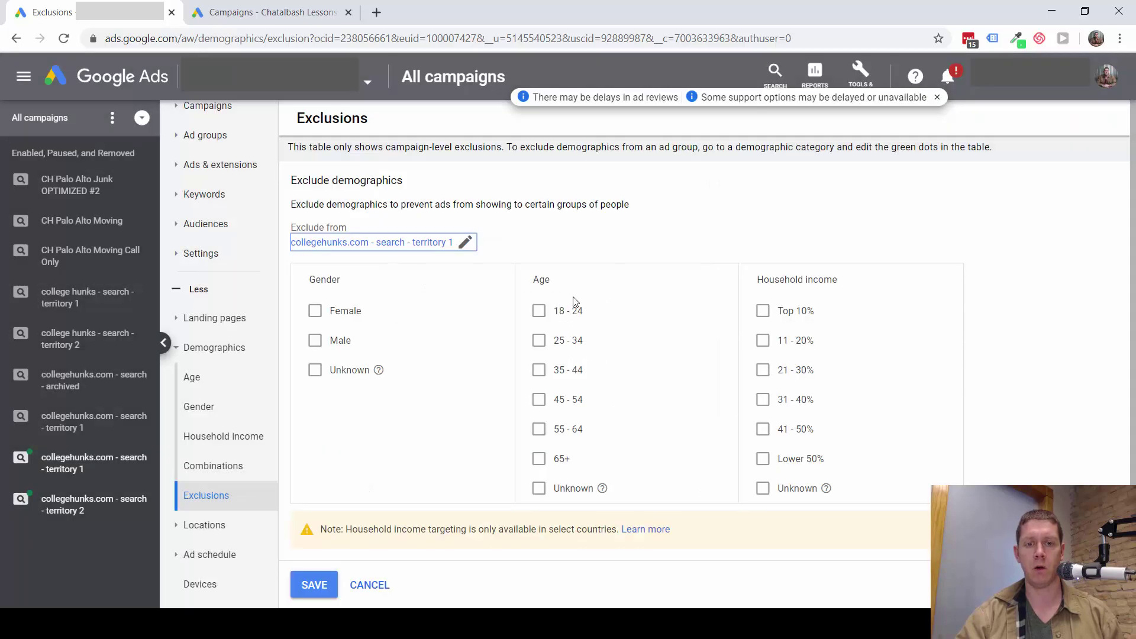
click(540, 433)
click(539, 460)
scroll(591, 437, down, 2)
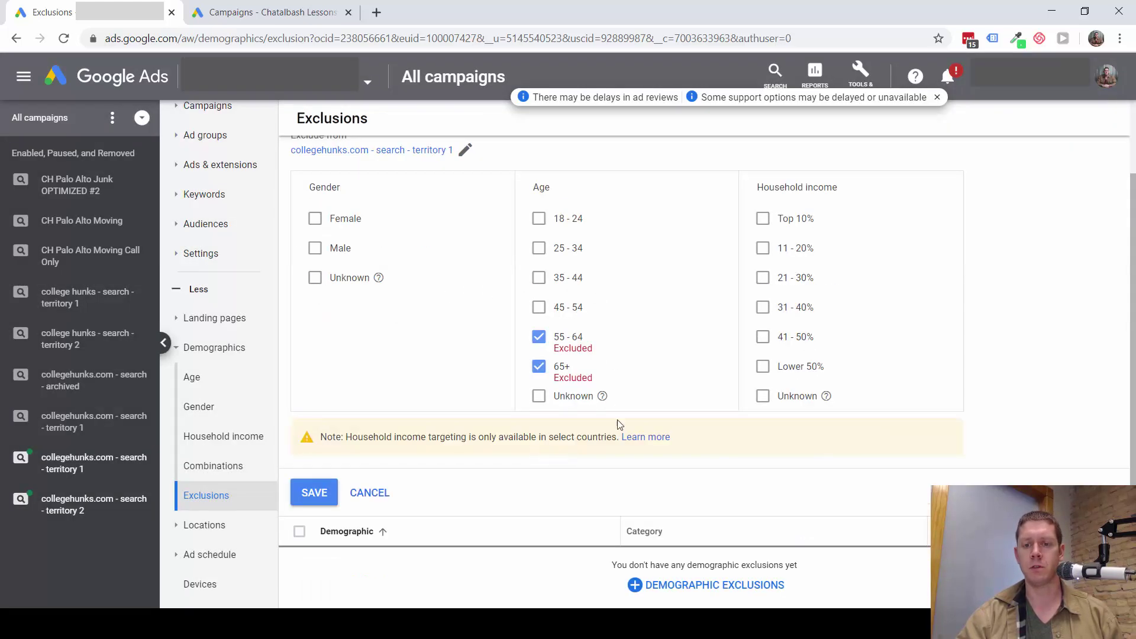
click(369, 494)
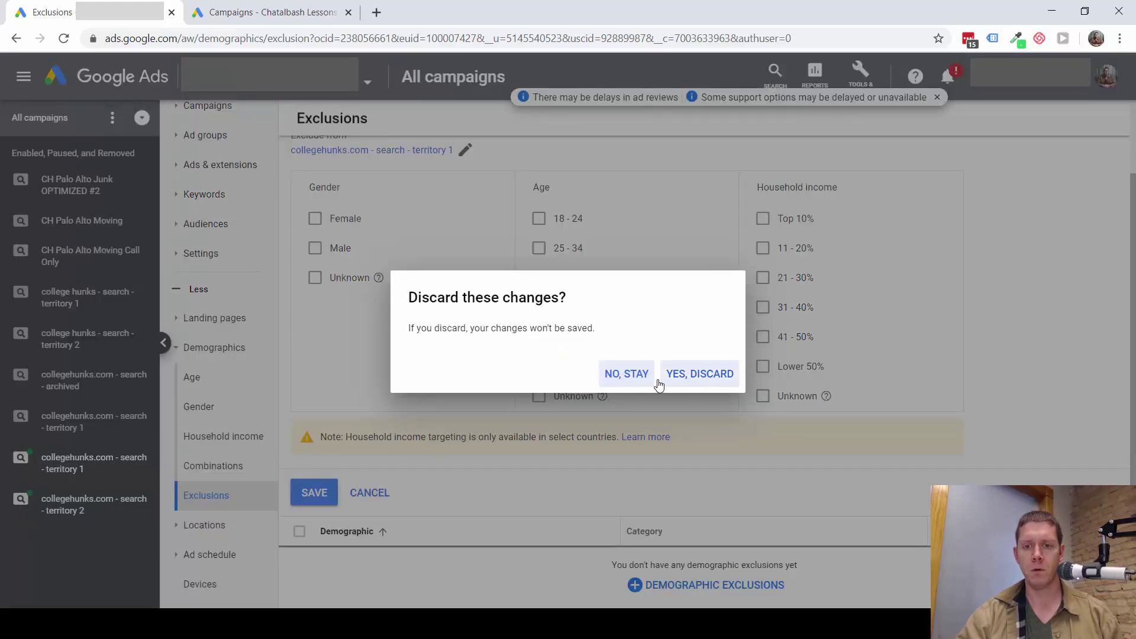
click(714, 379)
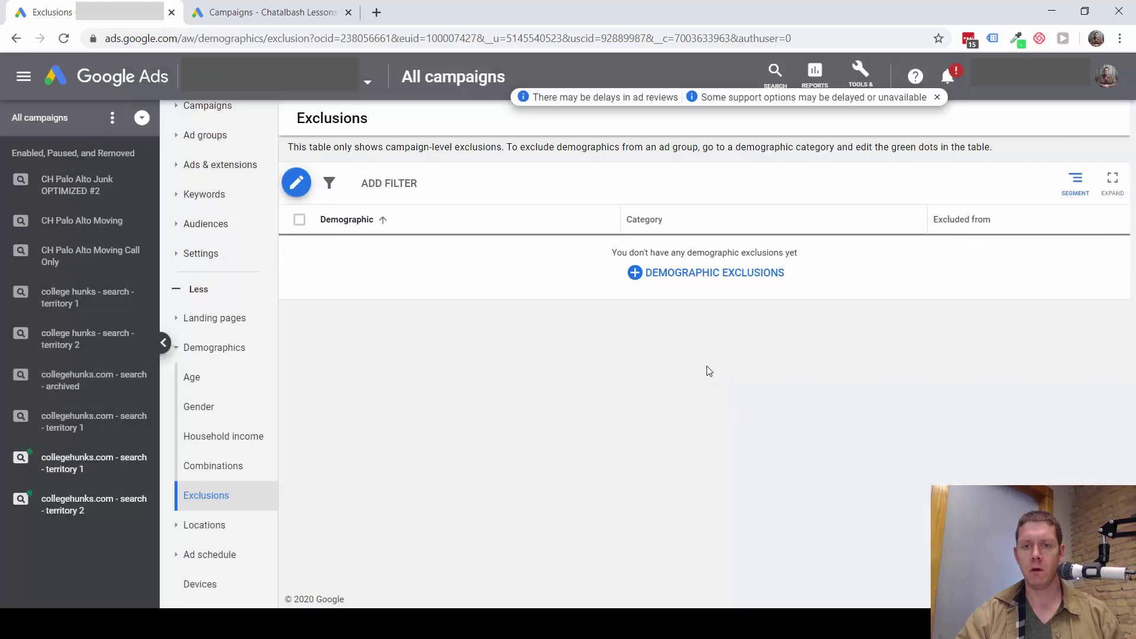
Return to the age report and compare the cost per conversion of the 55 - 64 and 65+ ranges with 25 - 34
click(195, 378)
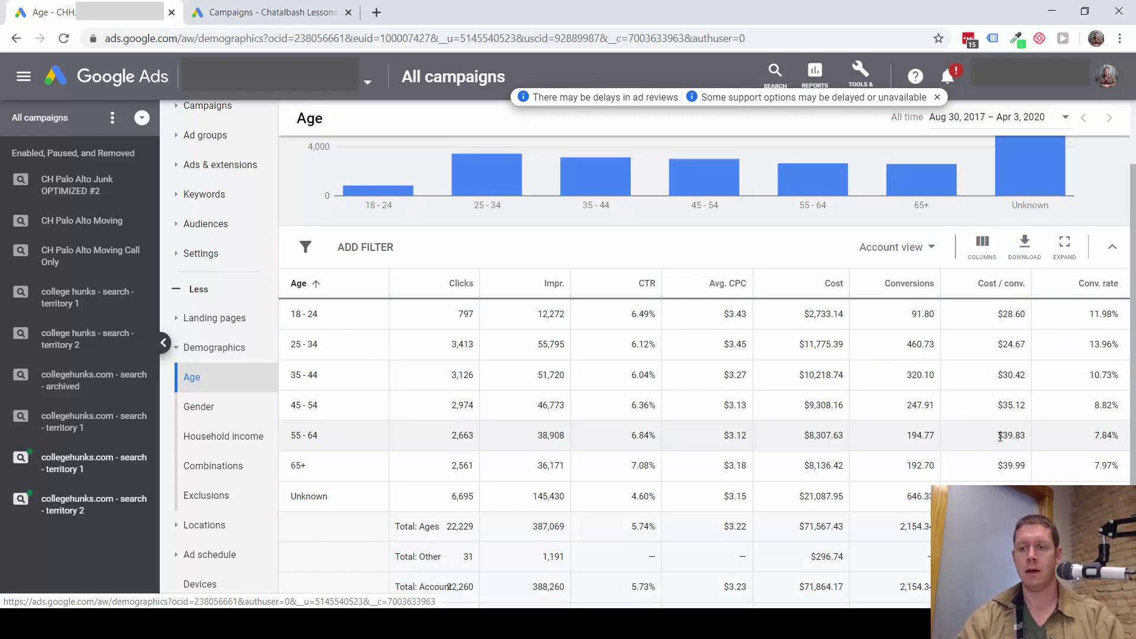
mouse_move(999, 437)
mouse_down()
mouse_move(1015, 437)
mouse_move(1012, 466)
mouse_move(983, 440)
mouse_move(991, 429)
mouse_up()
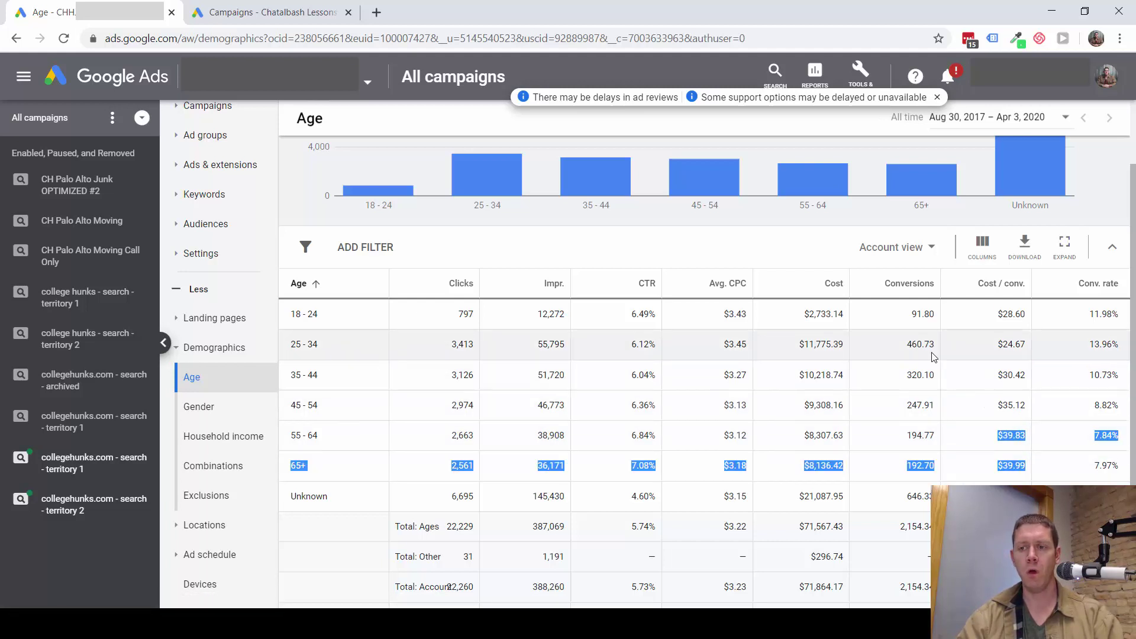
click(1004, 347)
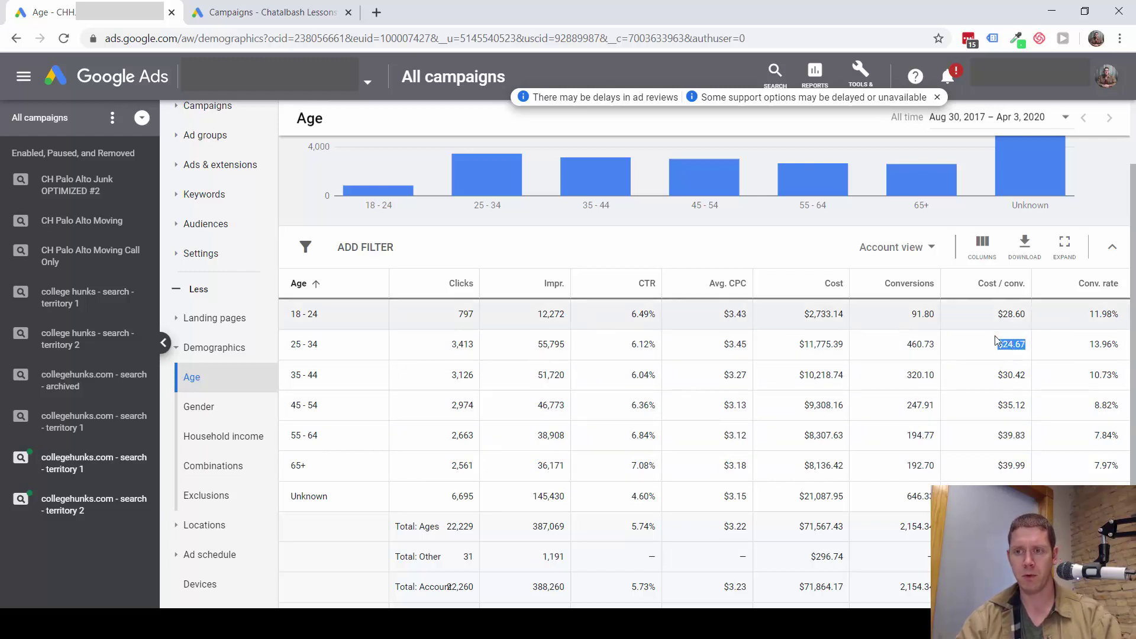
scroll(996, 337, up, 1)
scroll(978, 319, down, 2)
scroll(473, 252, up, 1)
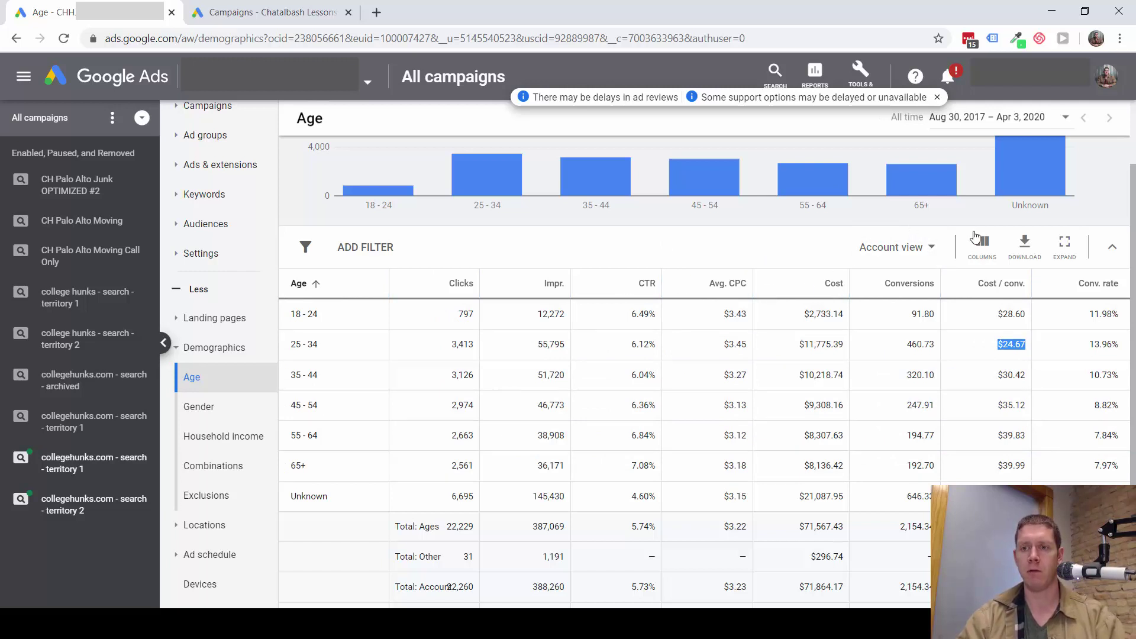
Switch the age table to ad group view and set it to show 500 rows
click(894, 247)
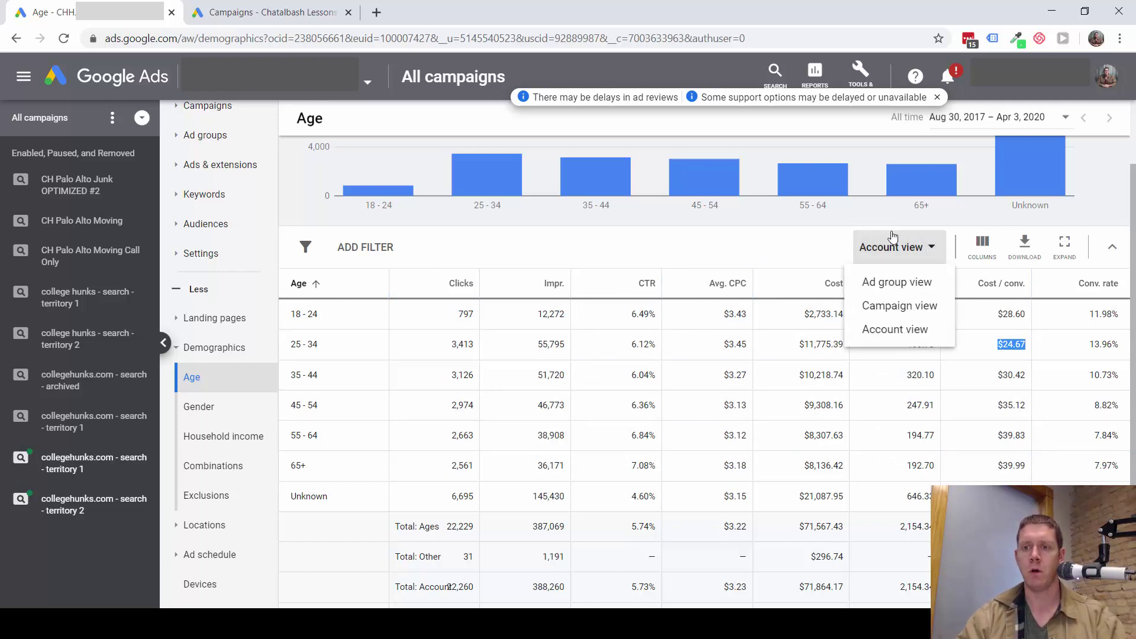
click(891, 281)
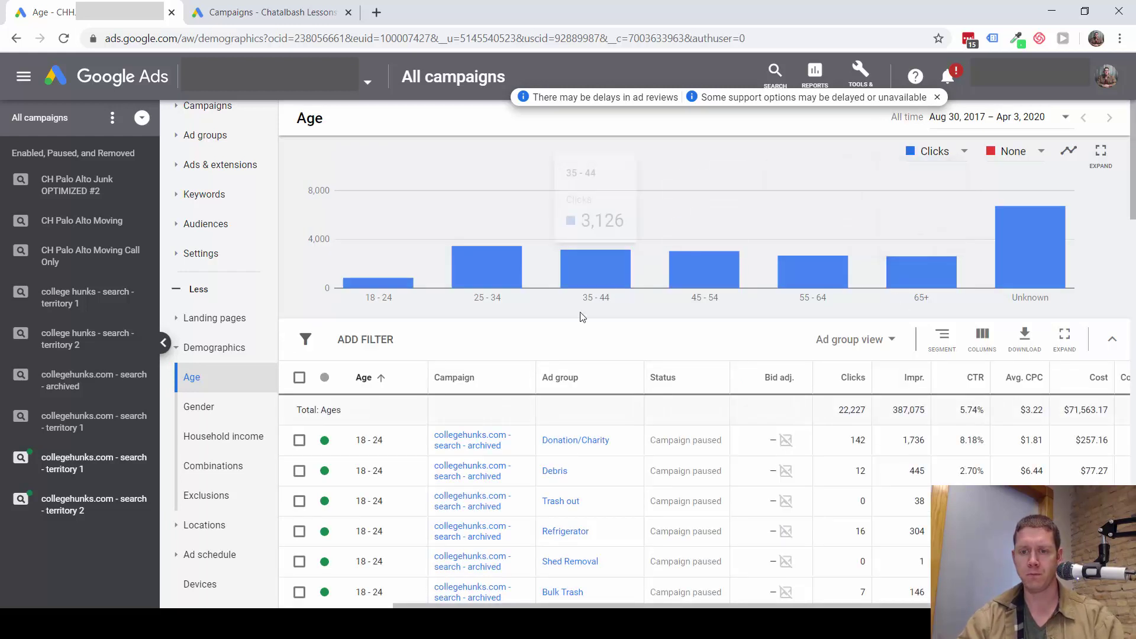
scroll(583, 318, down, 2)
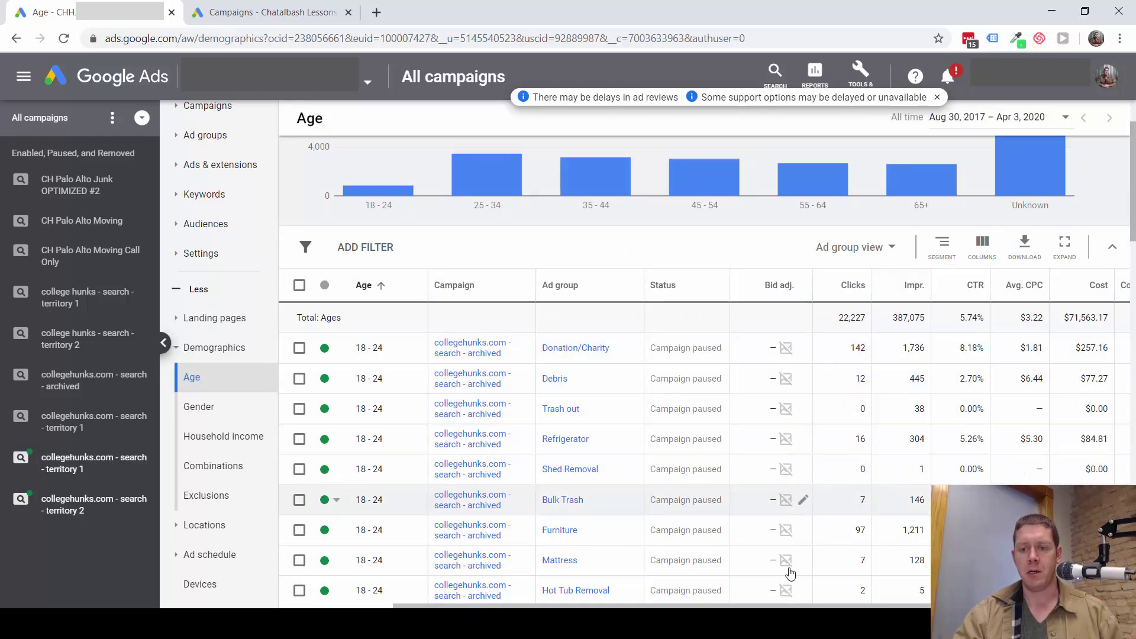
scroll(965, 277, down, 6)
scroll(952, 296, down, 15)
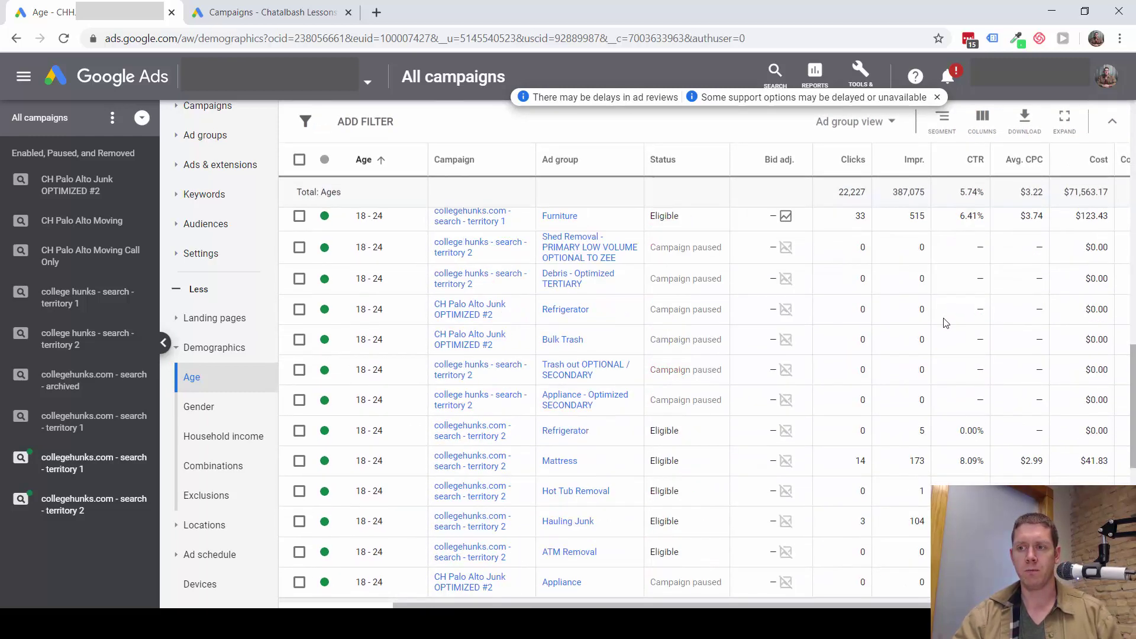
click(911, 532)
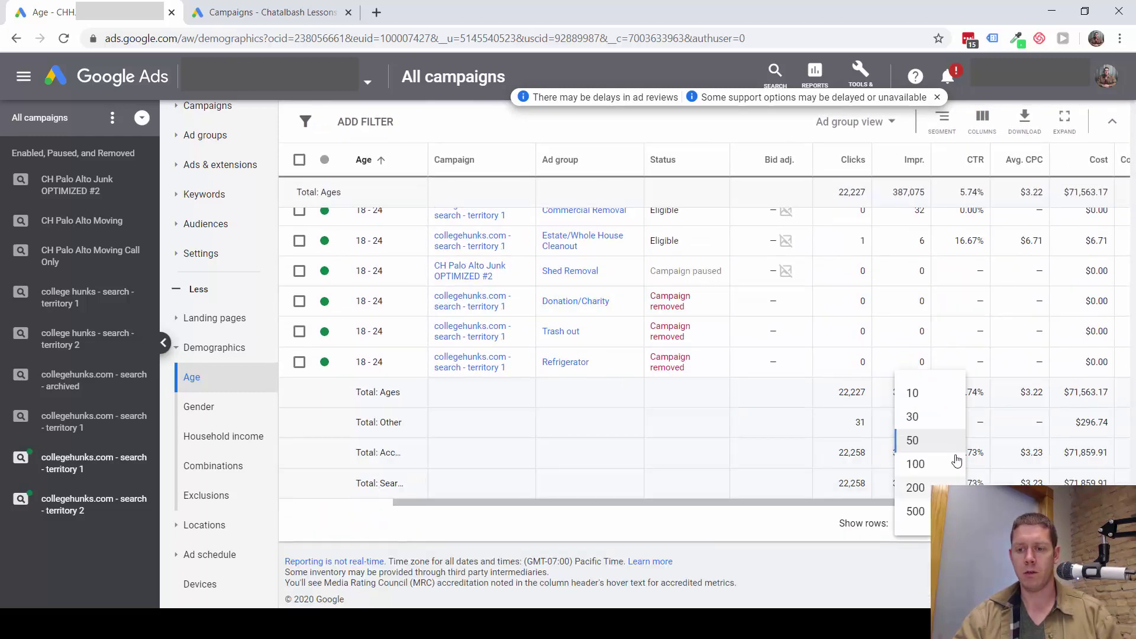
click(914, 507)
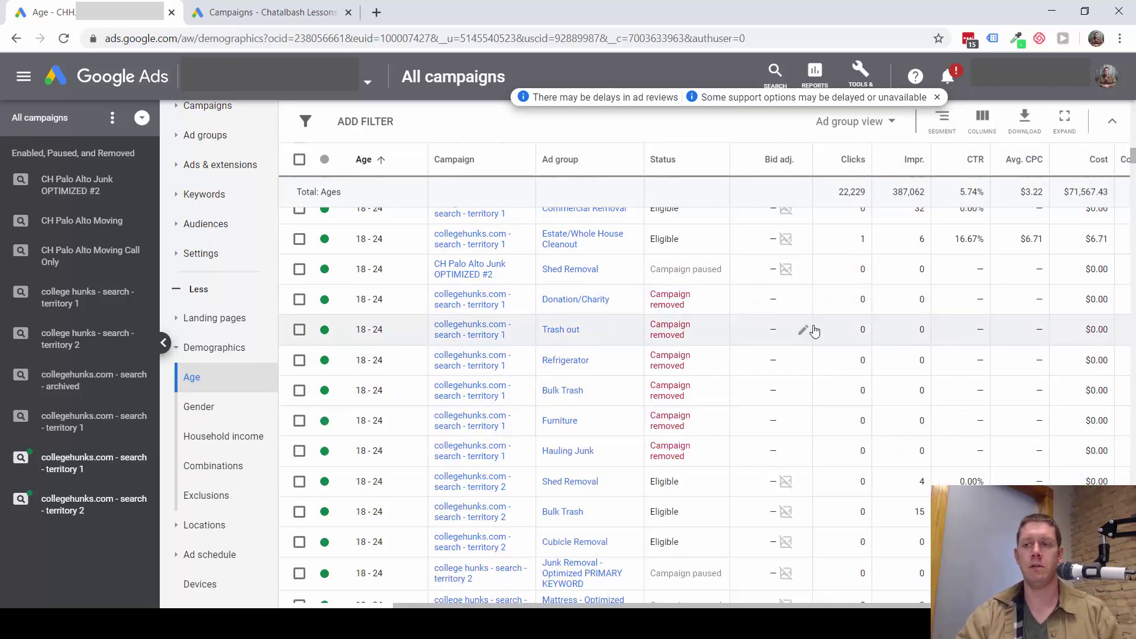
scroll(804, 331, up, 10)
scroll(585, 336, up, 4)
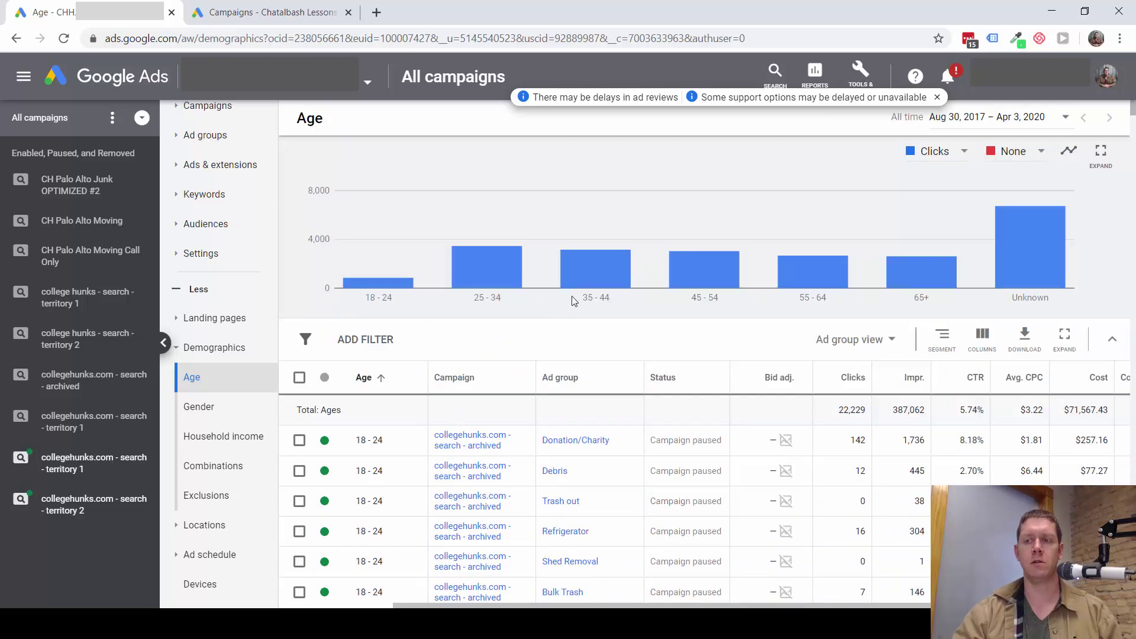
Sort the table by age in descending order and select all 65+ and 55 - 64 rows across the ad groups
mouse_move(395, 282)
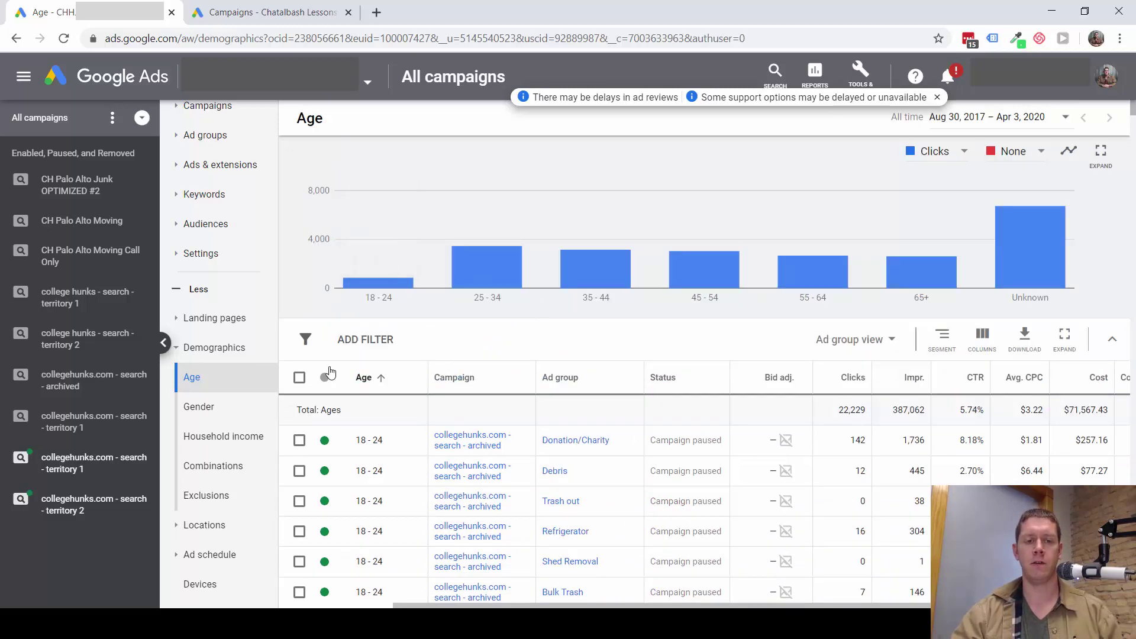
click(365, 379)
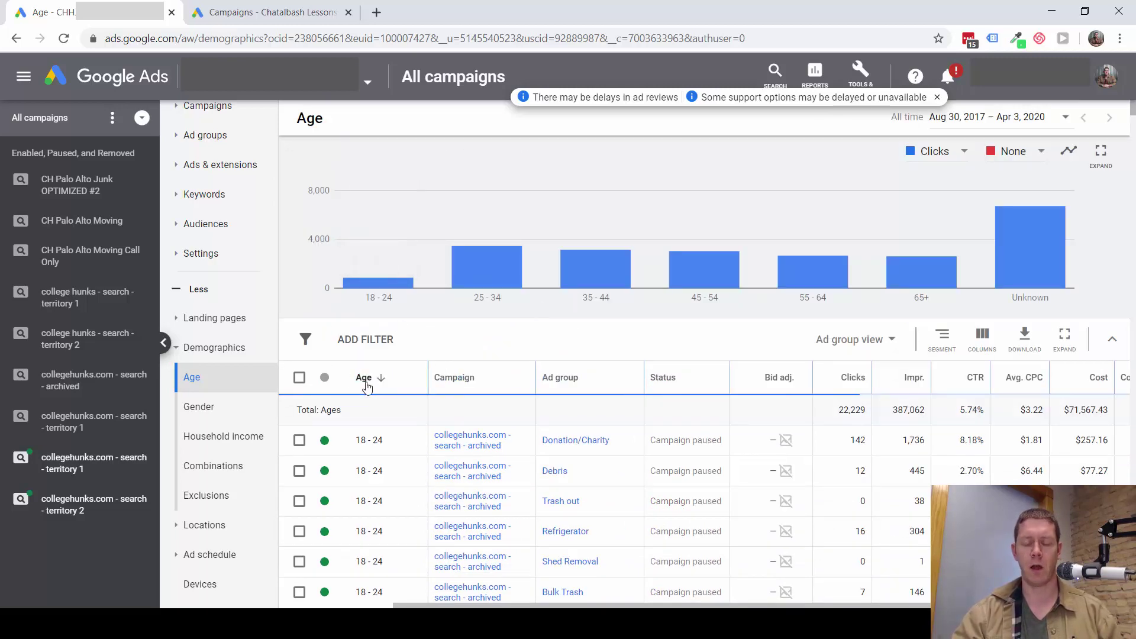
scroll(447, 302, down, 3)
scroll(437, 301, down, 10)
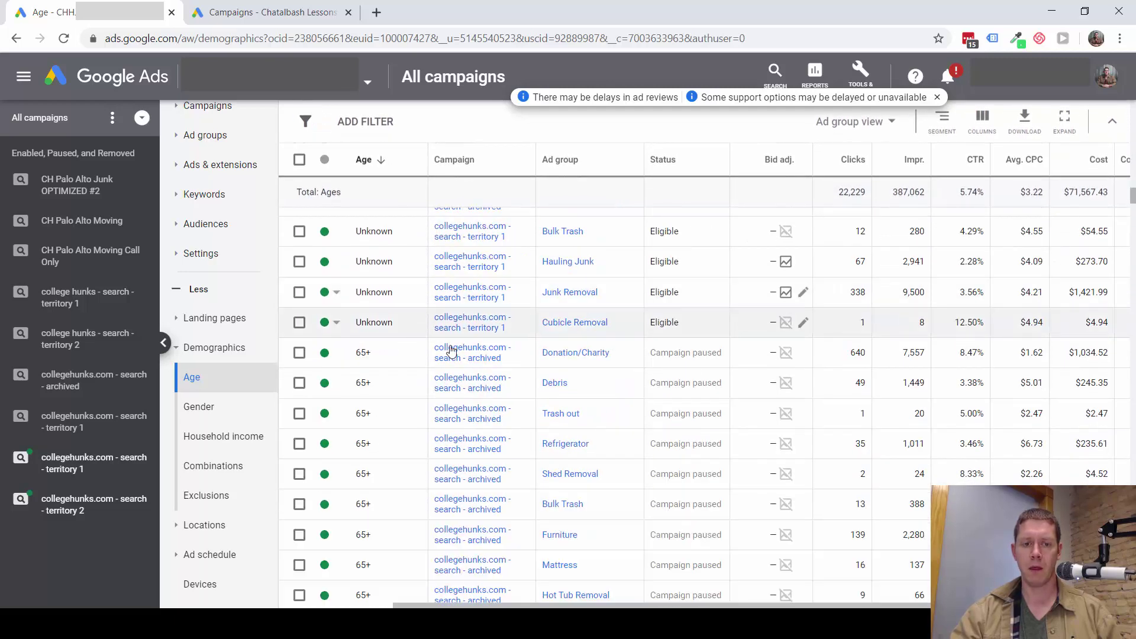
click(299, 352)
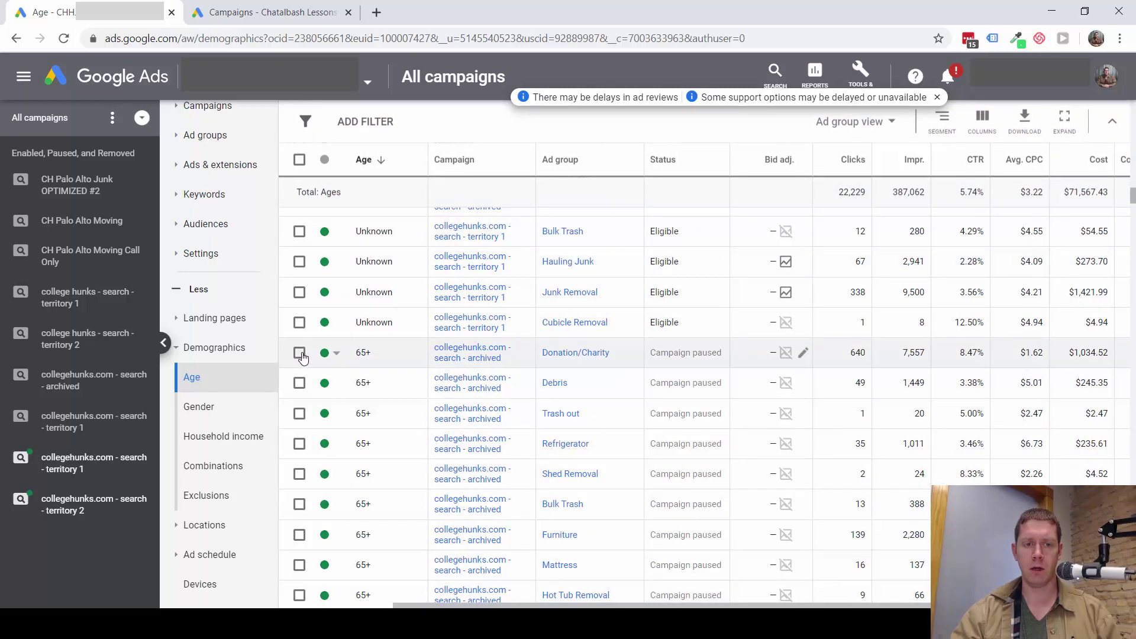
drag(1132, 203, 1133, 370)
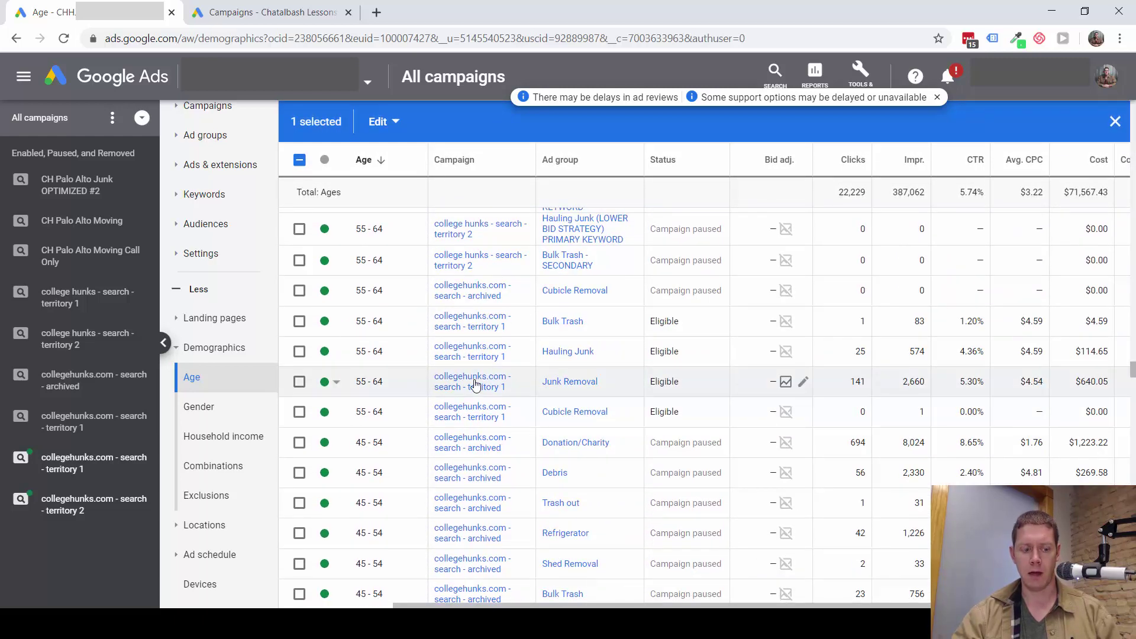
shift+click(300, 412)
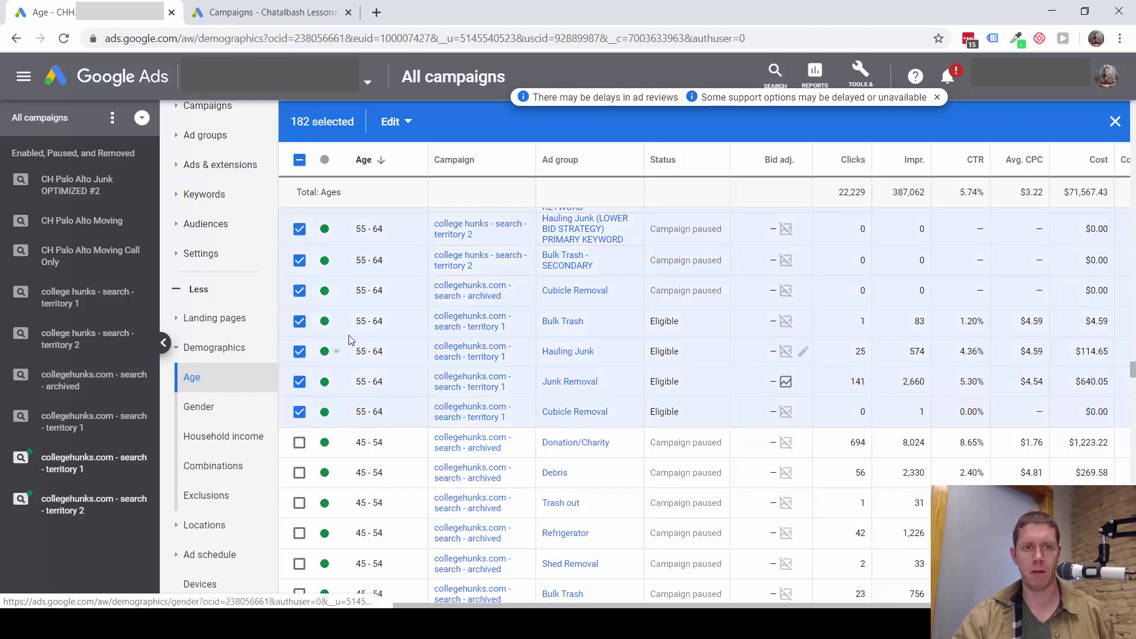
scroll(349, 335, up, 2)
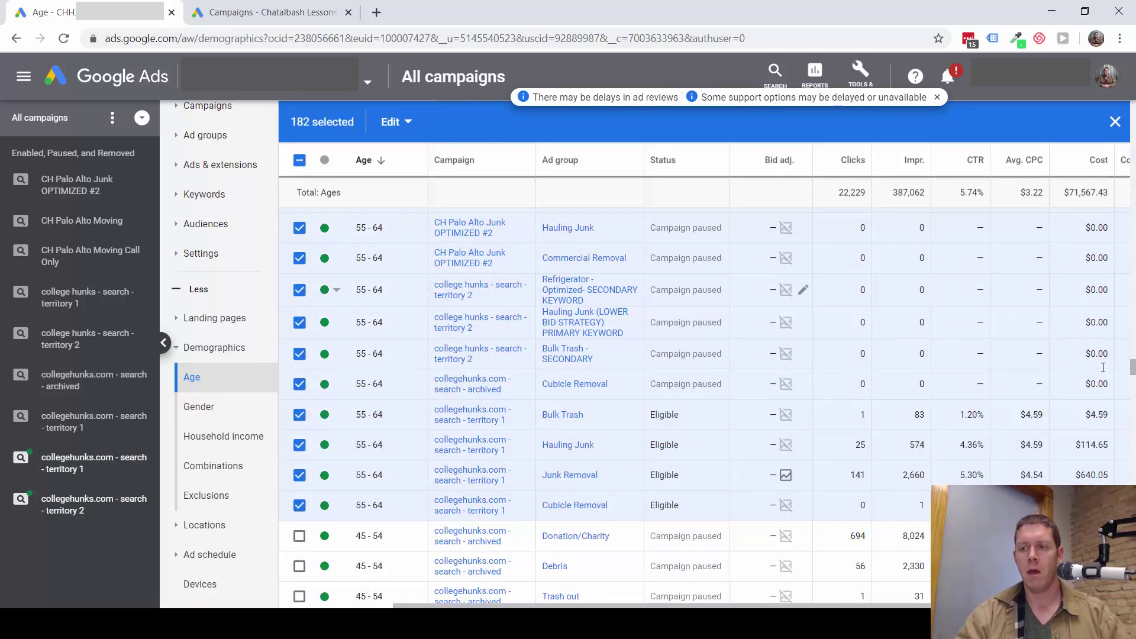
drag(1134, 372, 1133, 107)
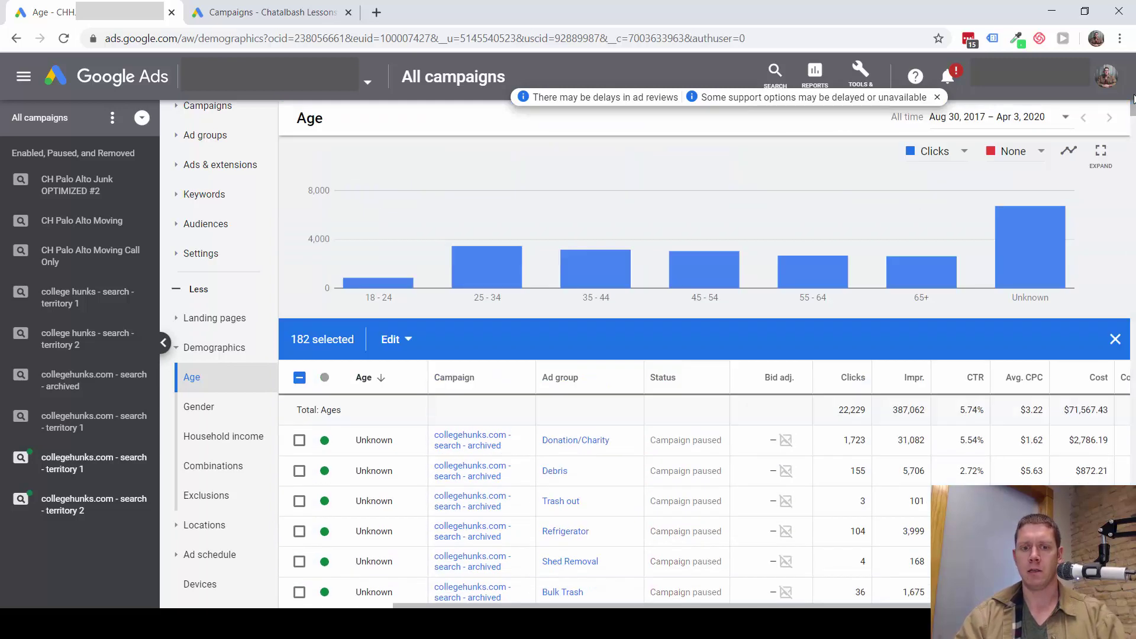
click(414, 345)
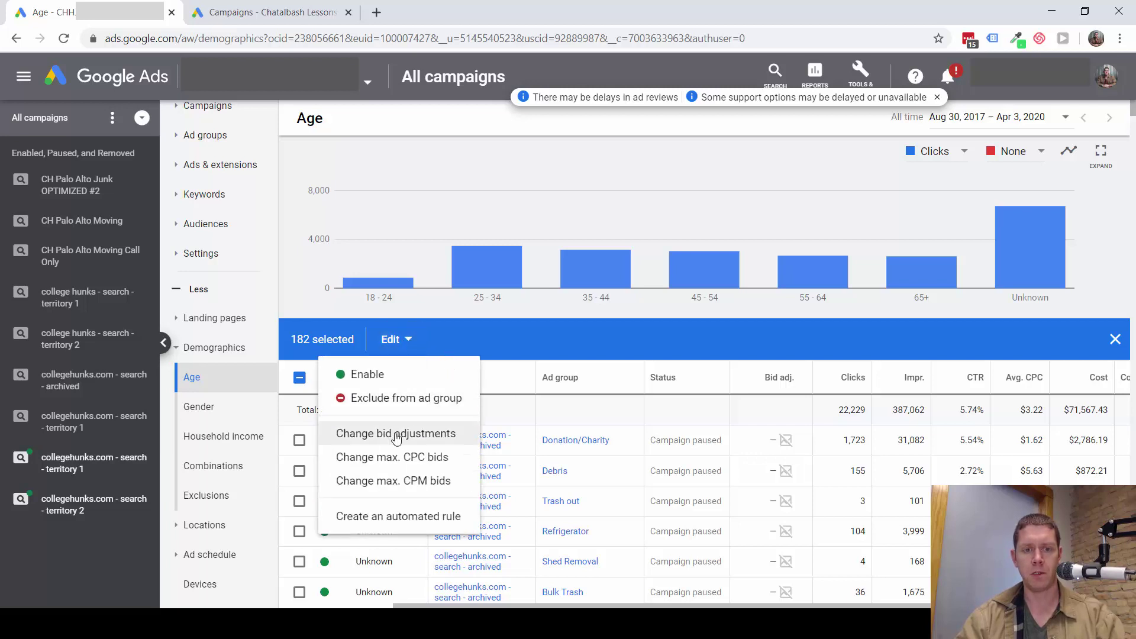
click(396, 437)
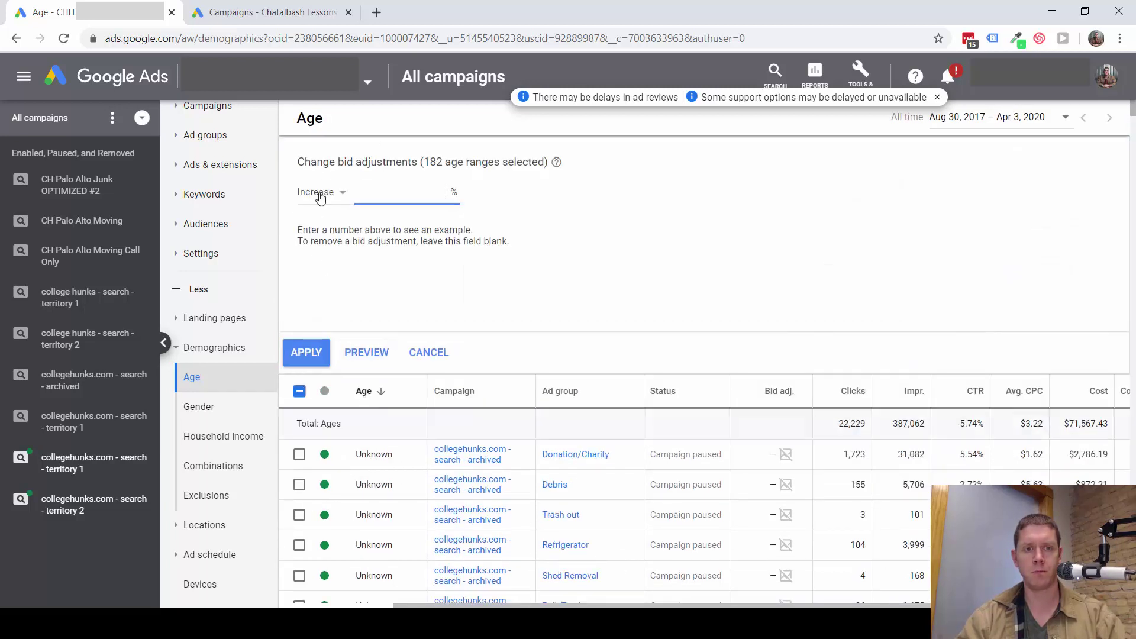
click(338, 192)
click(322, 232)
click(430, 193)
click(428, 352)
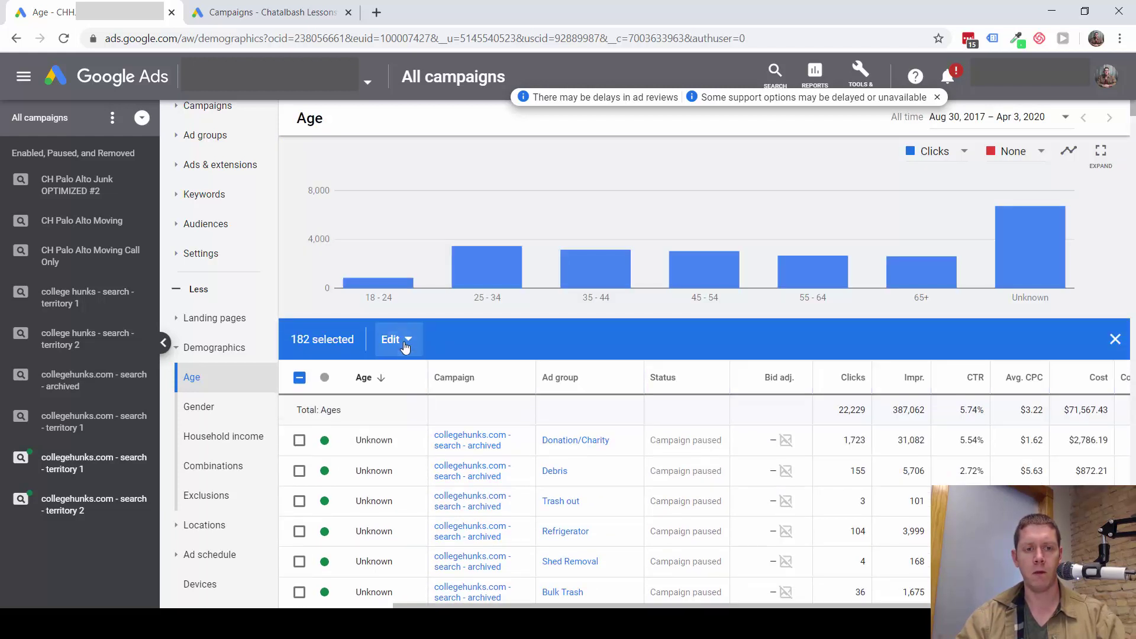
Try a 25% decrease as the bid adjustment for the selected 65+ and 55 - 64 age ranges
click(395, 339)
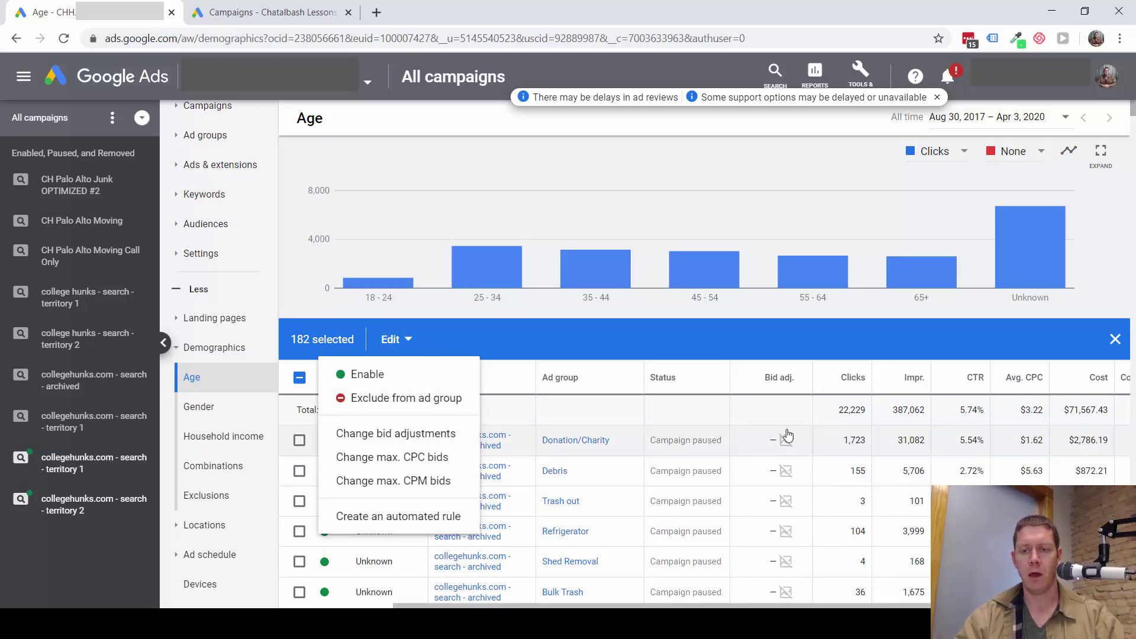
scroll(752, 418, down, 3)
scroll(752, 418, down, 10)
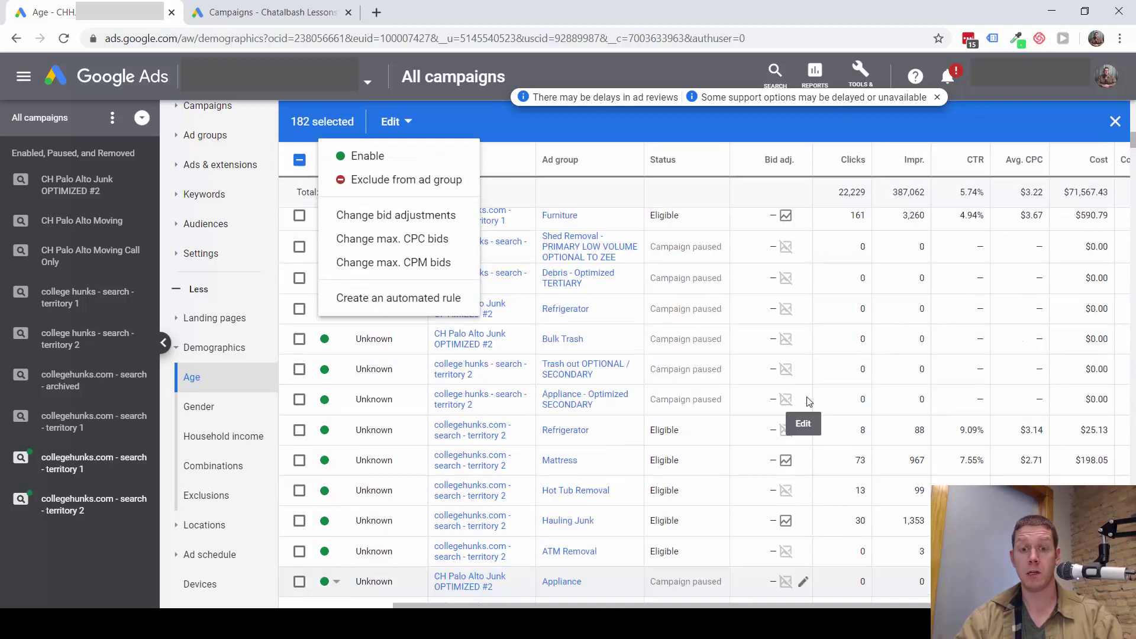
scroll(821, 346, up, 10)
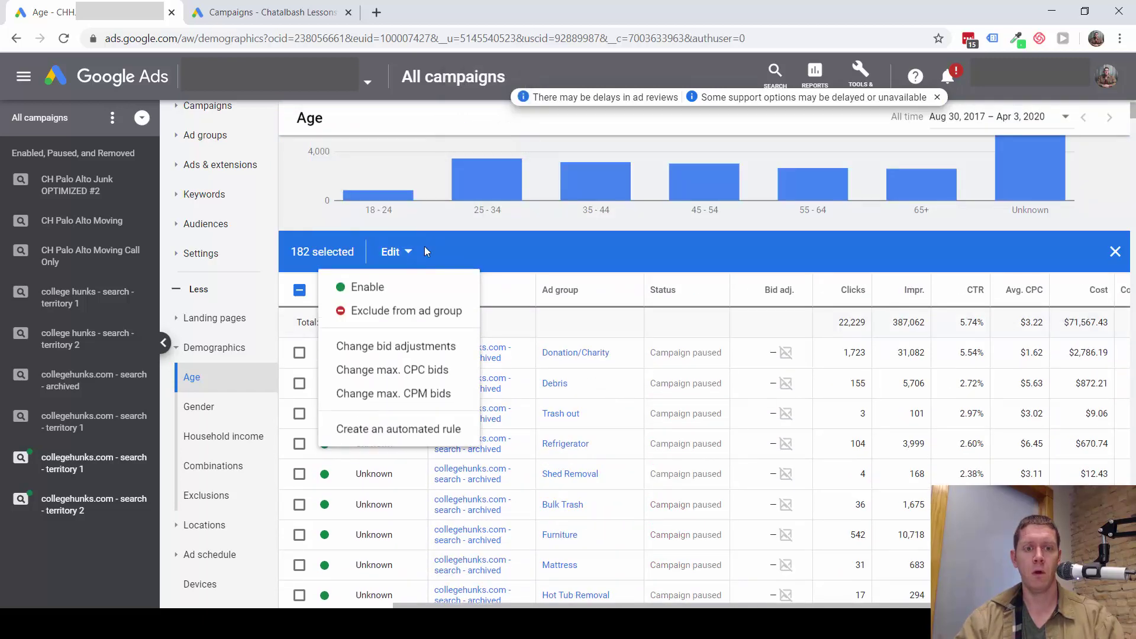
click(416, 353)
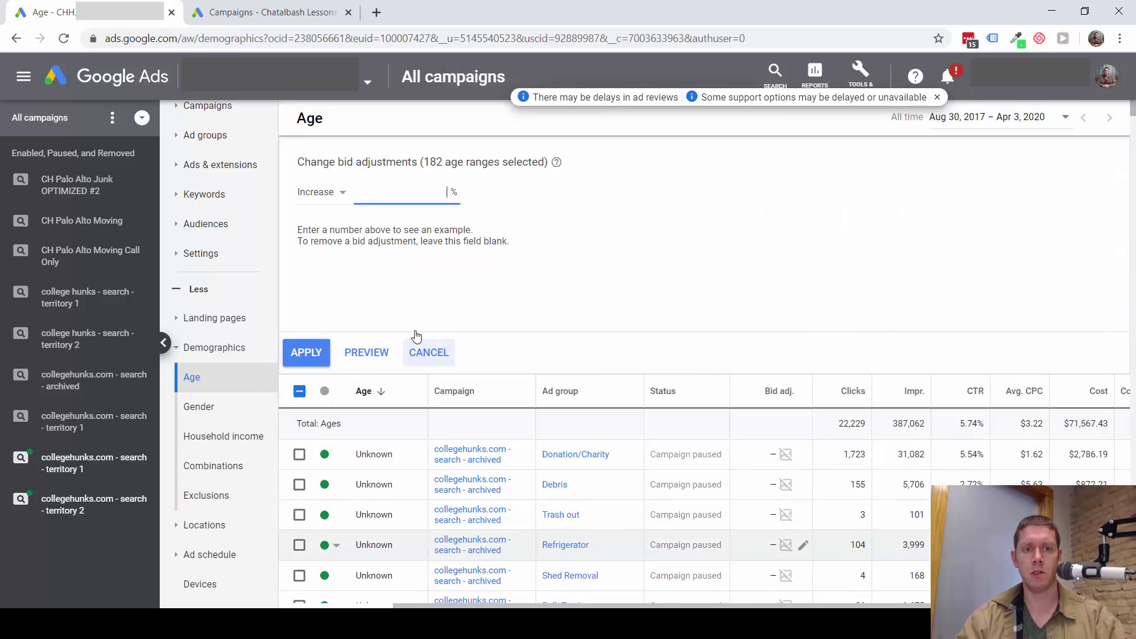
click(334, 200)
click(332, 234)
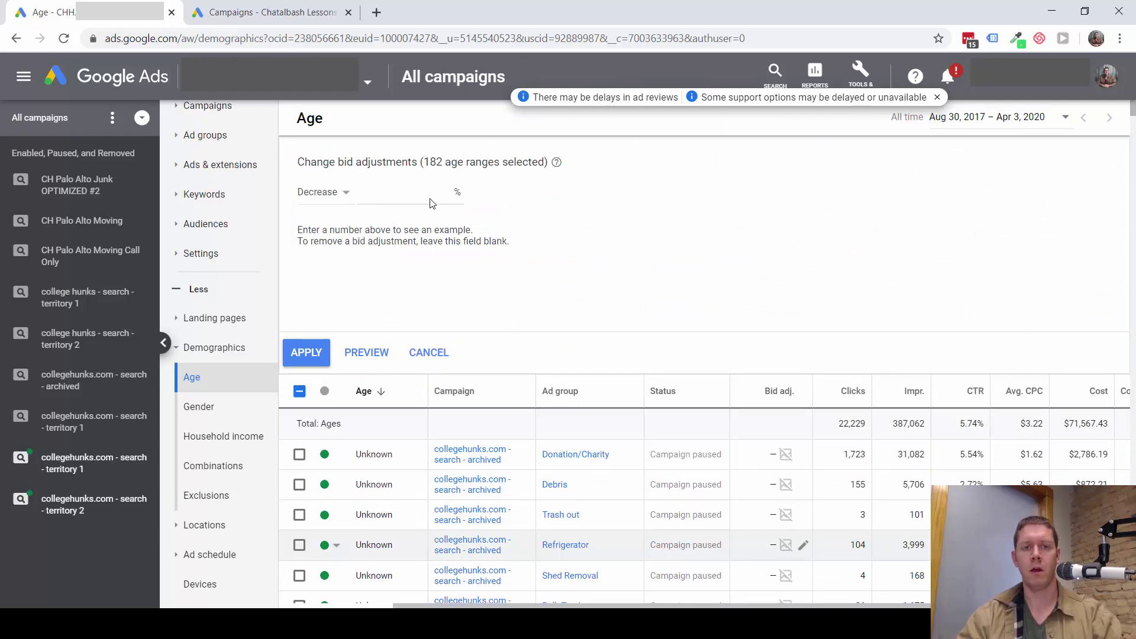
click(430, 202)
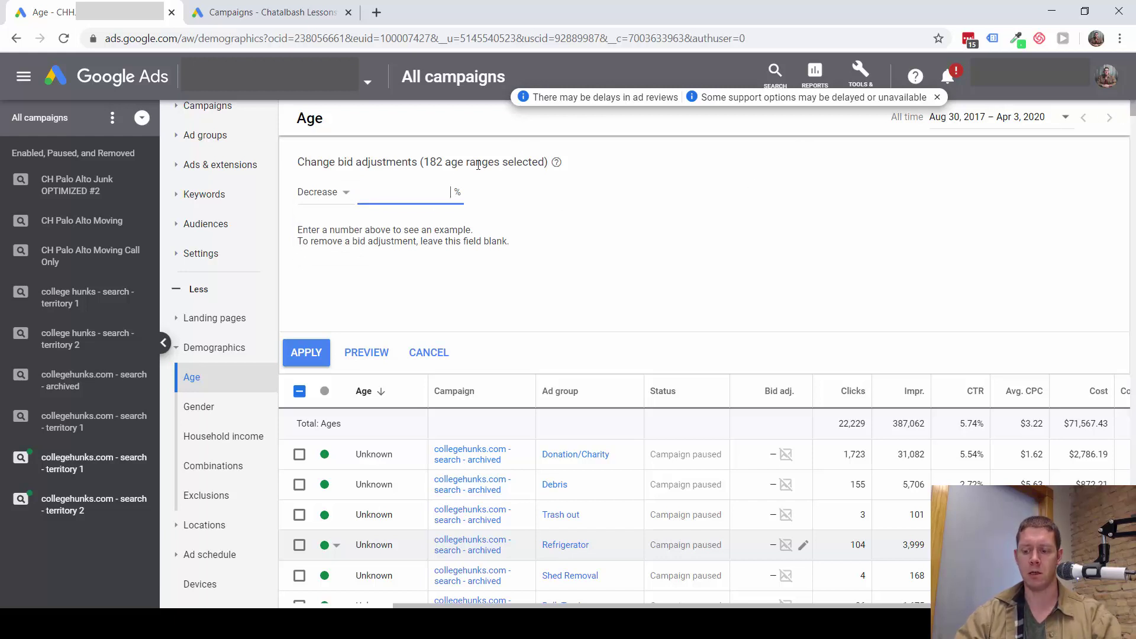
text(25)
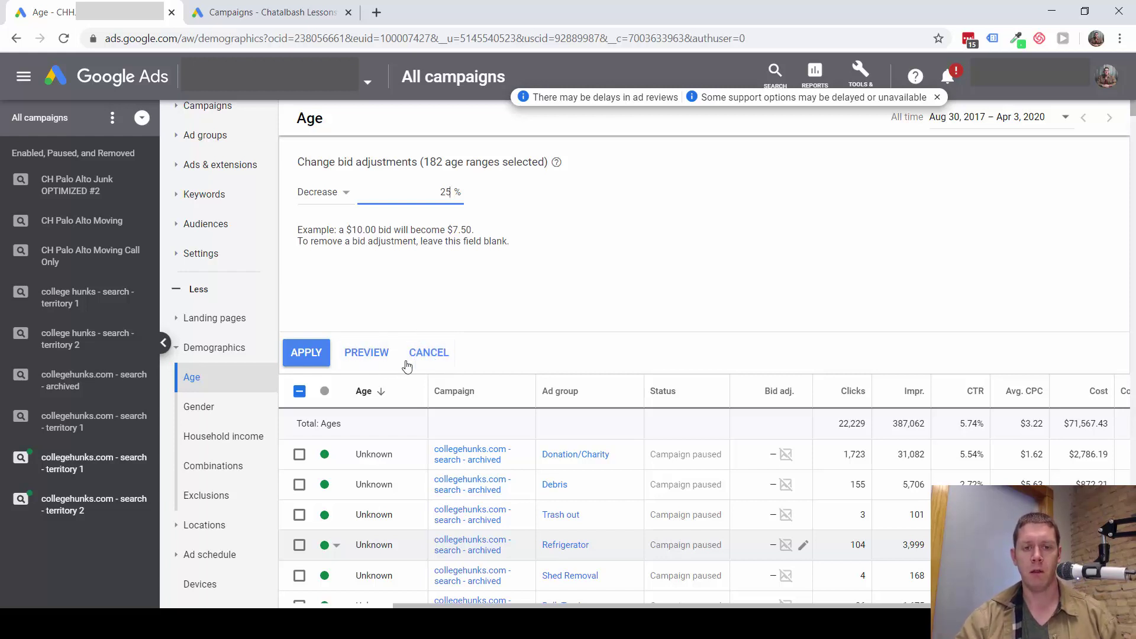
Try a 50% increase as the bid adjustment for the selected age ranges, and discard the change
scroll(376, 526, down, 3)
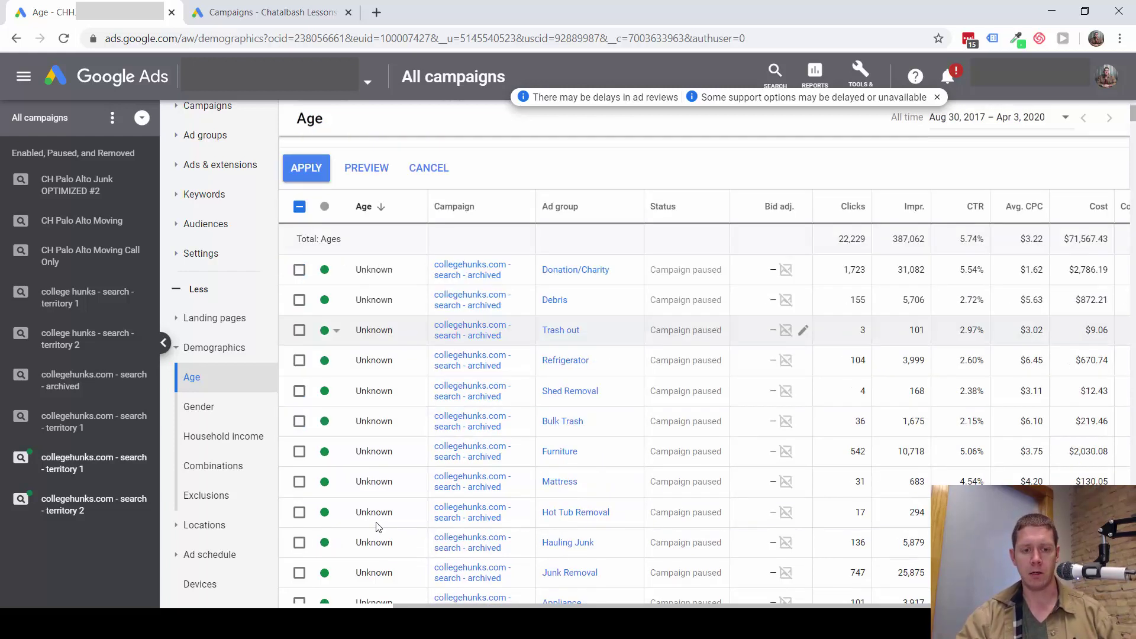
scroll(376, 526, down, 10)
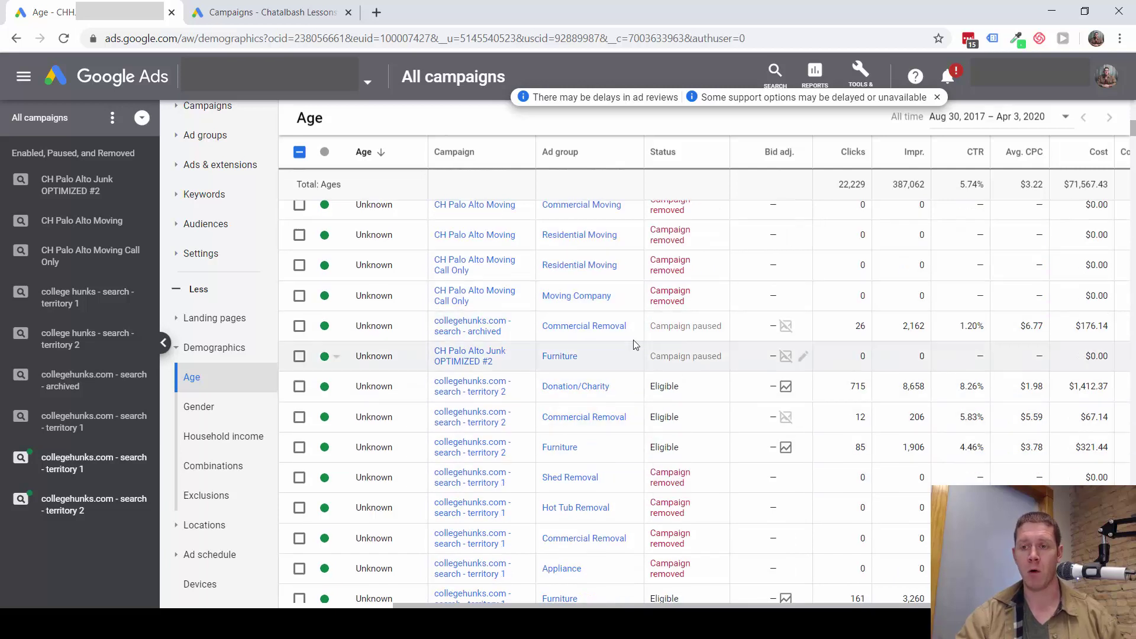
scroll(603, 348, up, 10)
click(337, 193)
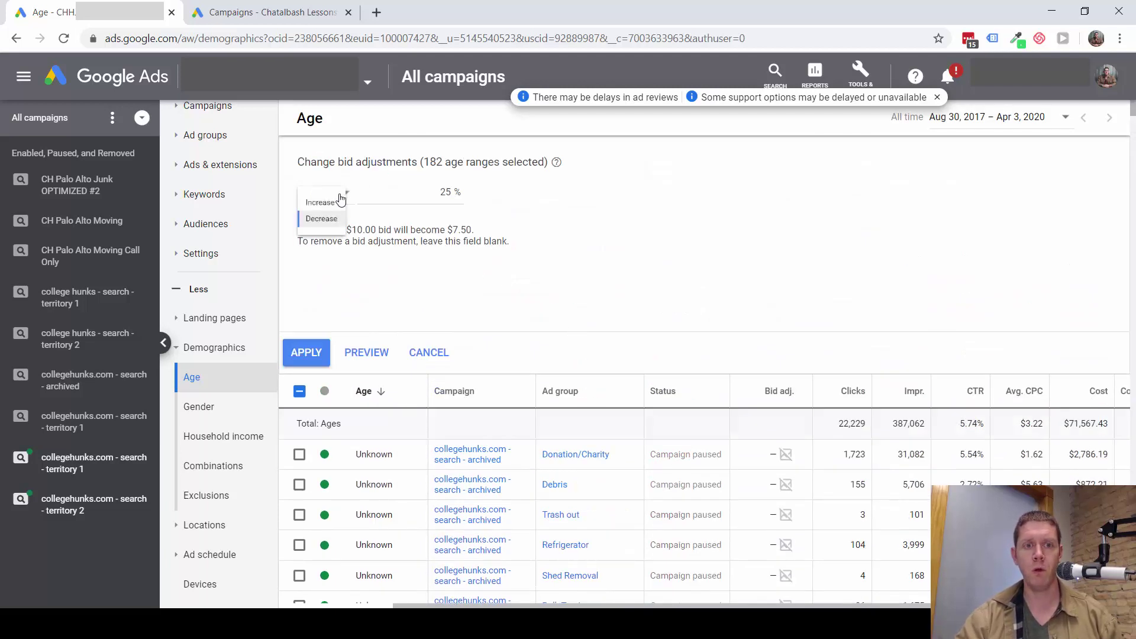
click(330, 211)
double_click(459, 195)
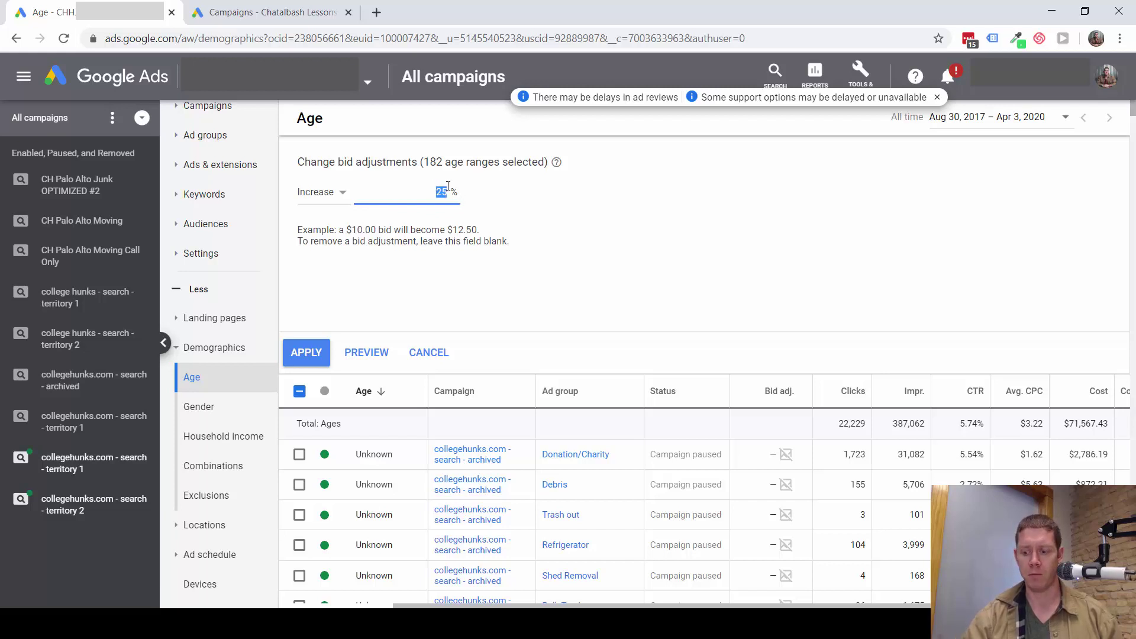
text(5)
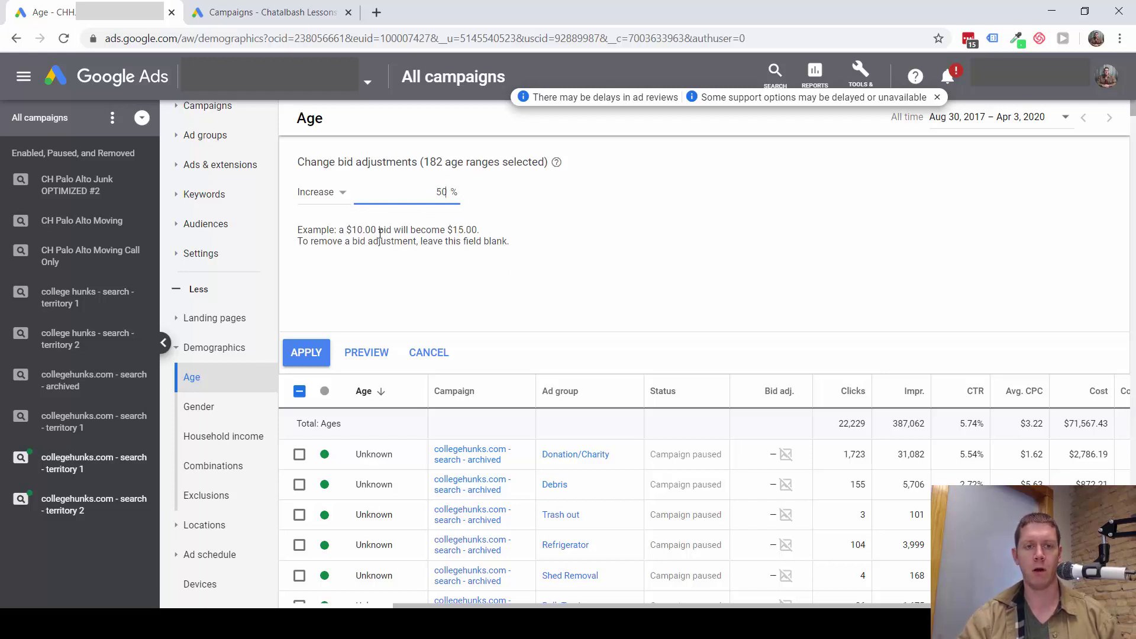
click(380, 233)
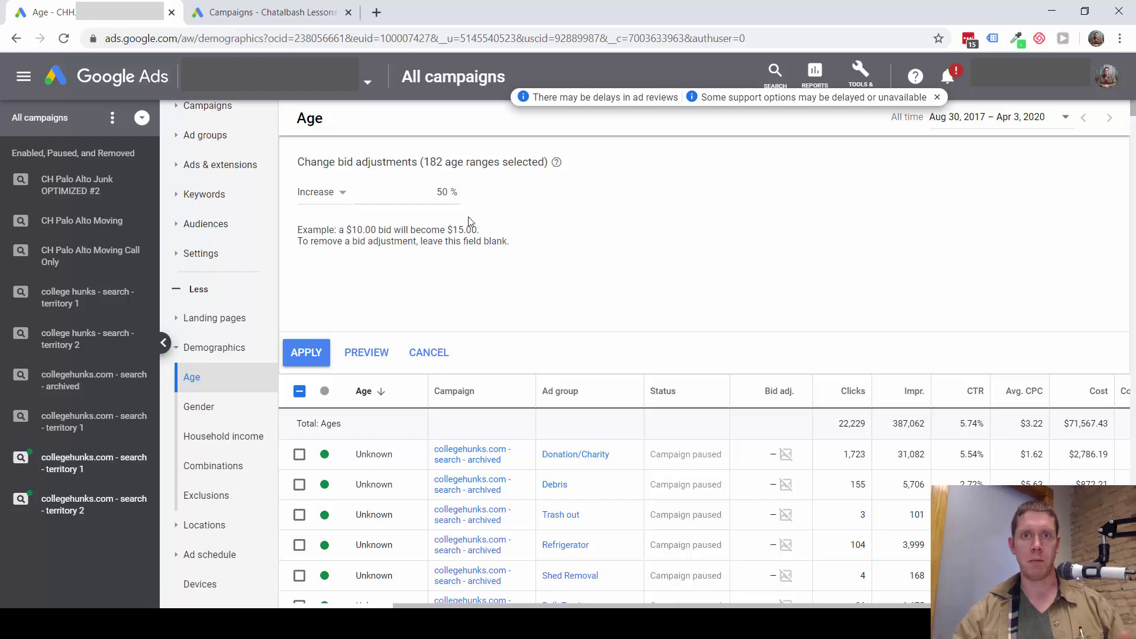
click(441, 359)
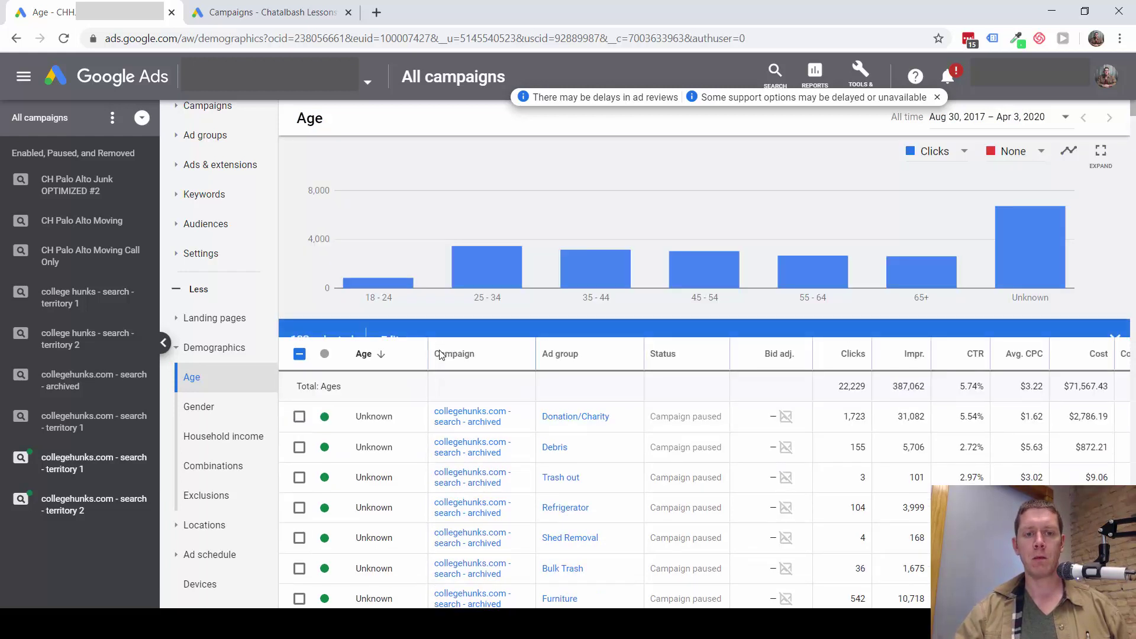
Open the gender demographics report and switch its table to account view
click(196, 411)
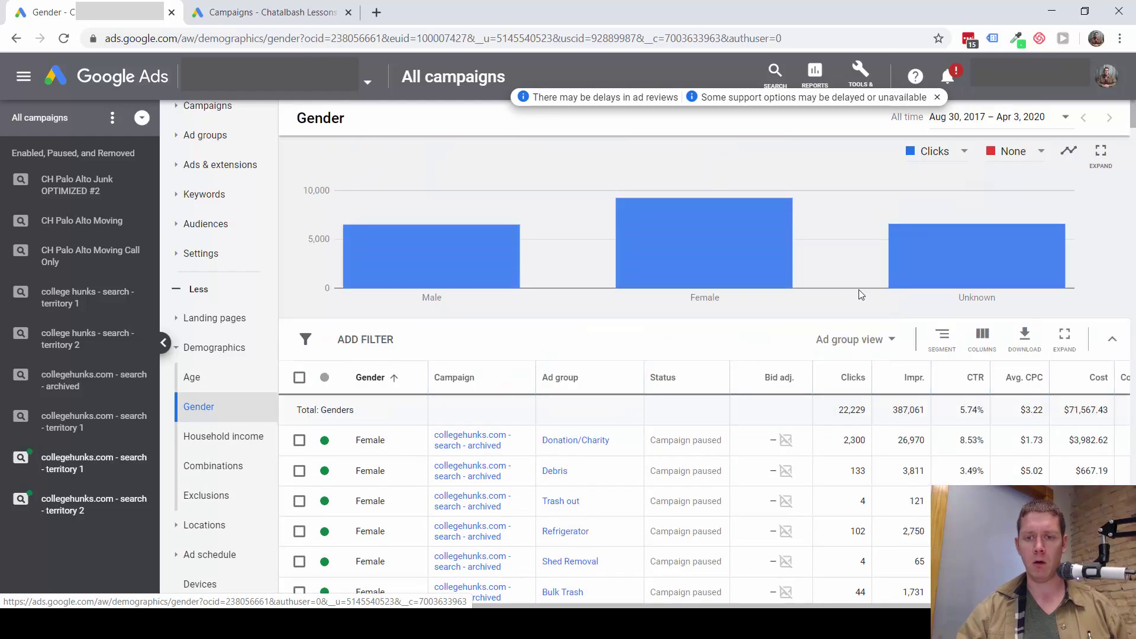
click(855, 339)
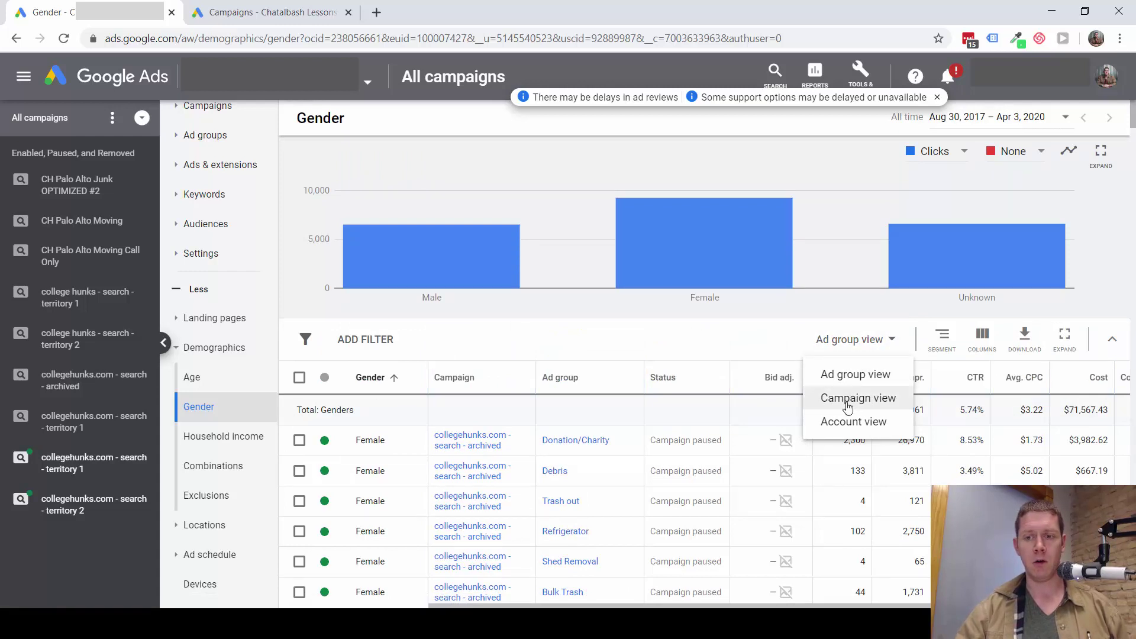
click(848, 424)
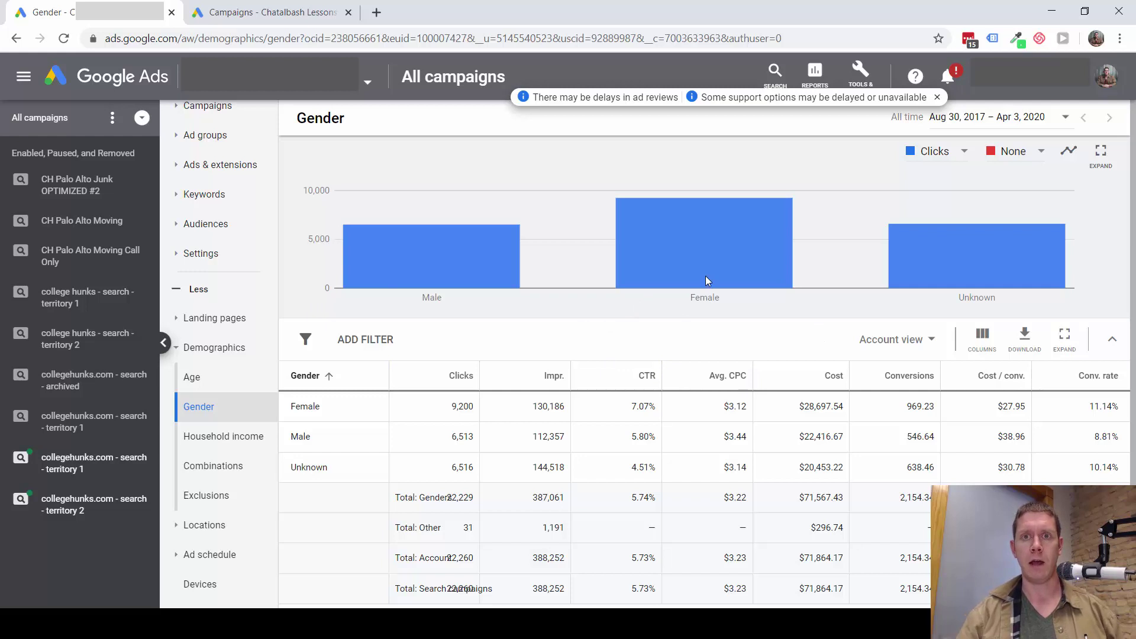
Compare the cost per conversion and conversion rate of the Female and Male segments
mouse_move(705, 277)
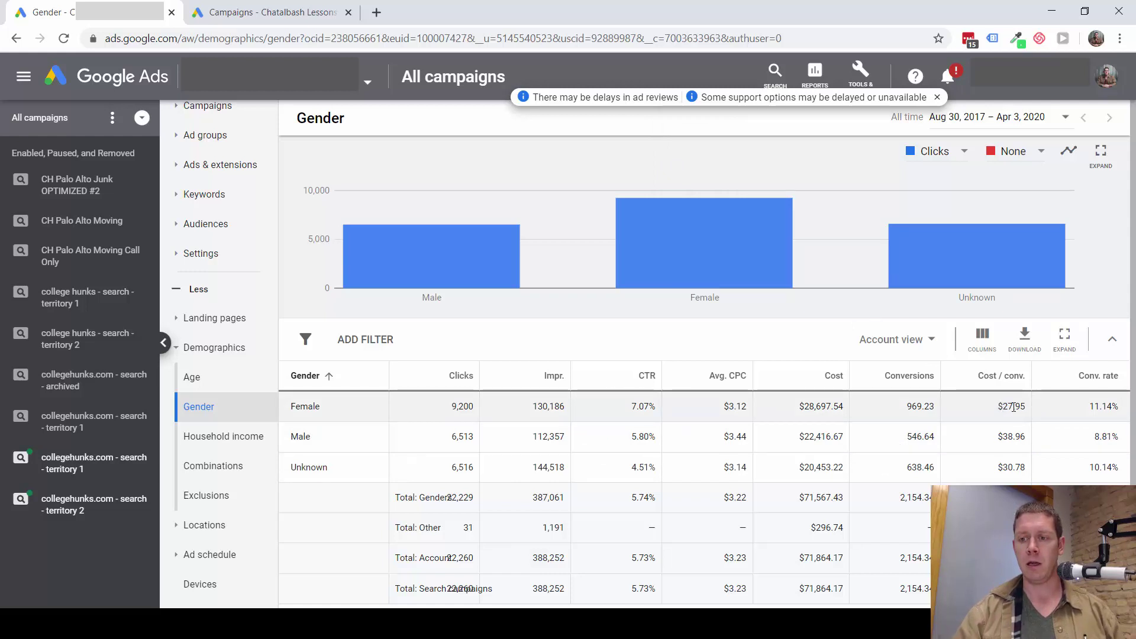
drag(1002, 405, 1028, 438)
drag(1090, 407, 1111, 438)
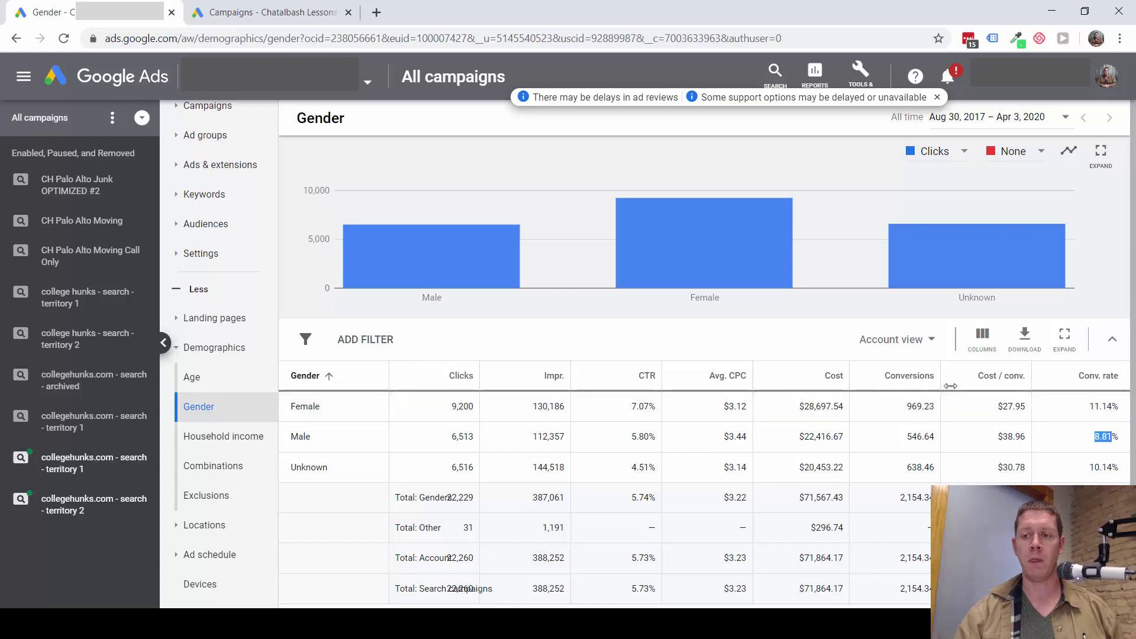
drag(1003, 437, 1022, 442)
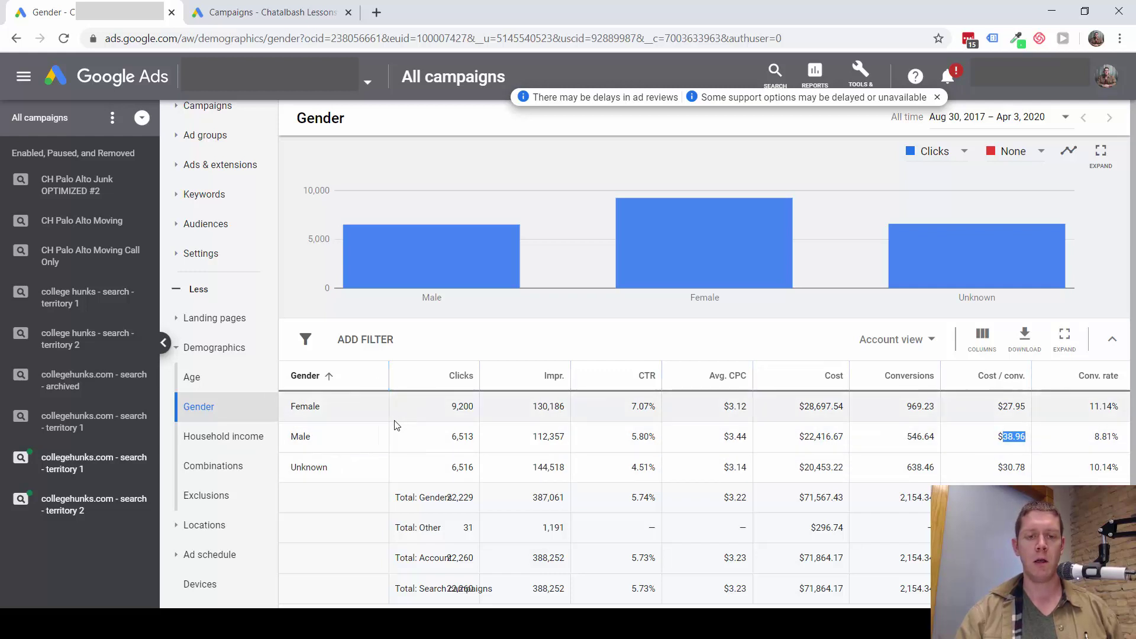
click(1003, 441)
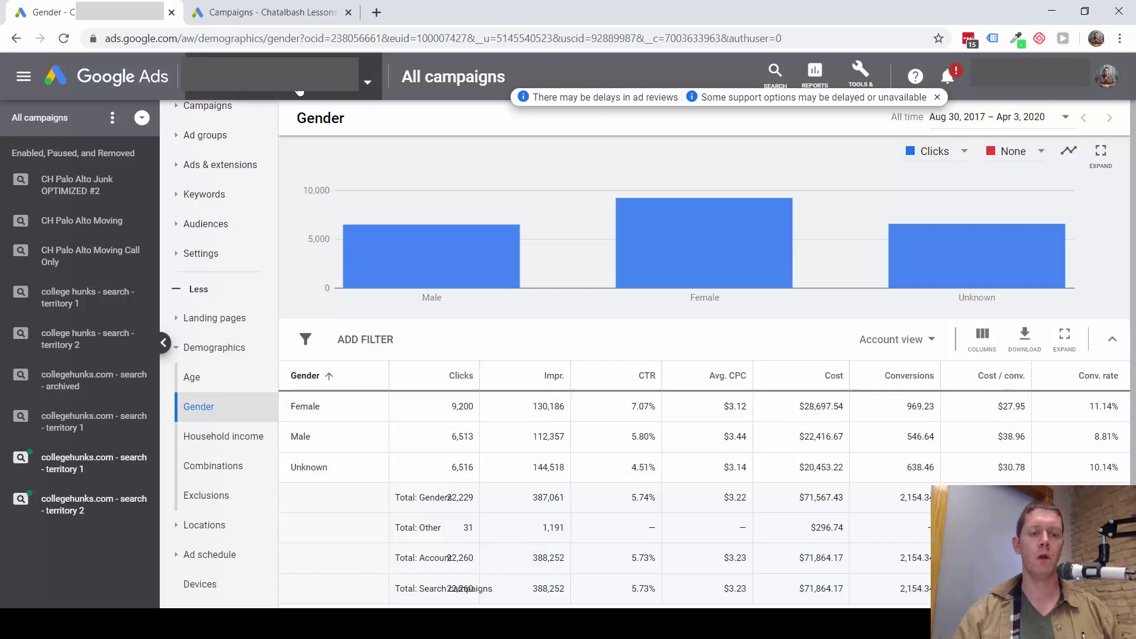
Open the household income report and compare the cost per conversion of the Top 10% and 11 - 20% brackets
click(211, 437)
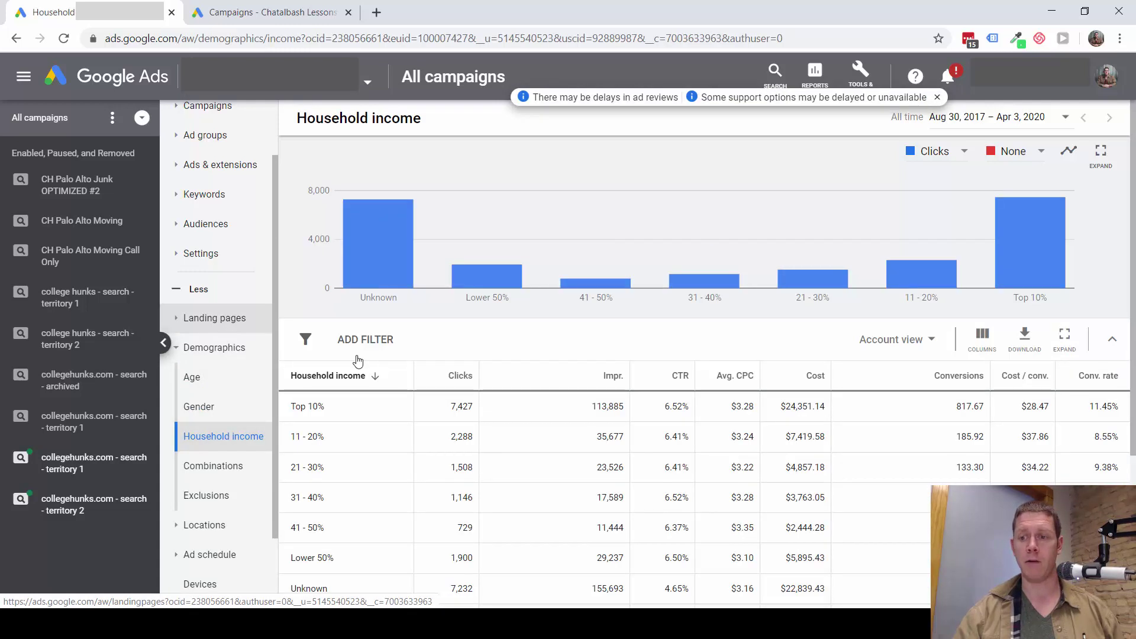
scroll(835, 372, down, 2)
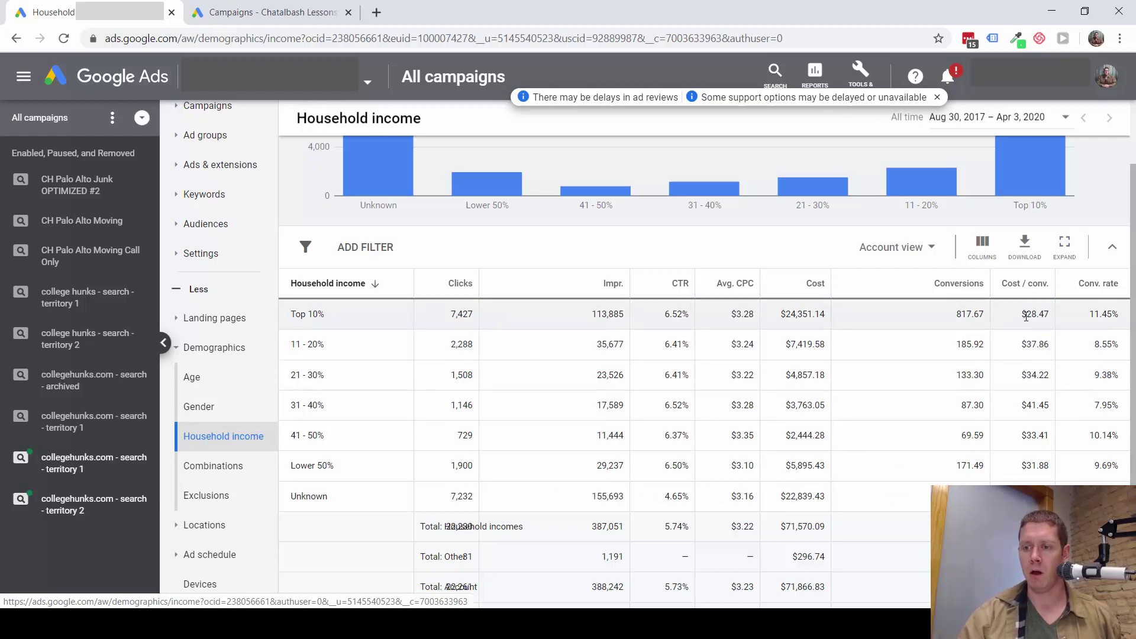
drag(1026, 316, 1051, 345)
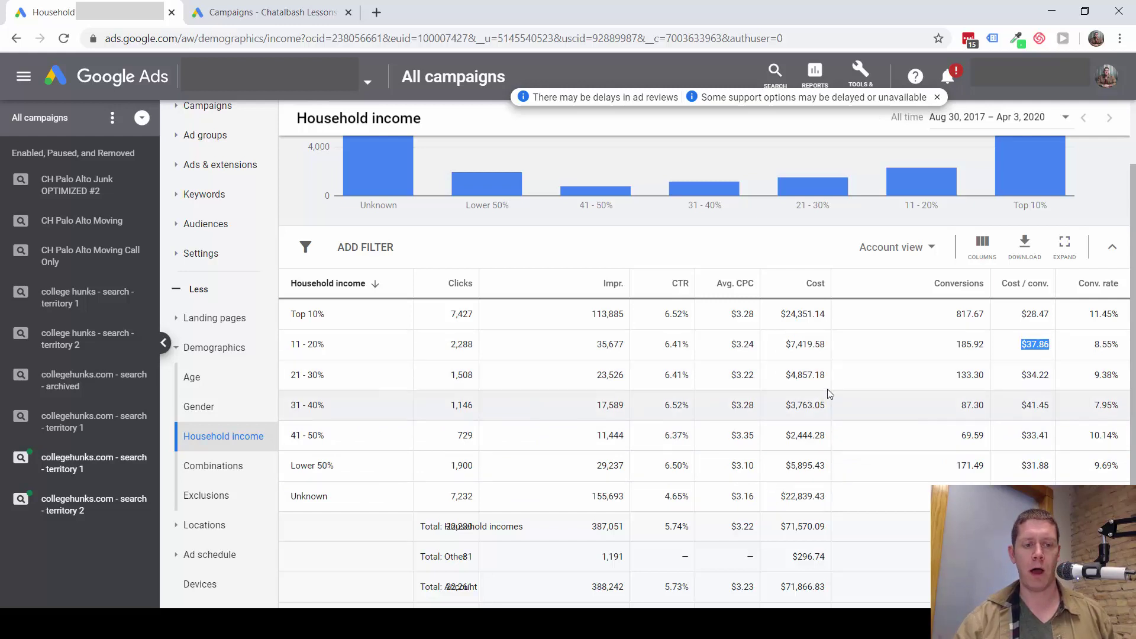
Open the demographic combinations report and examine conversions and cost per conversion across the combined age, gender and household income segments
scroll(845, 349, down, 2)
scroll(843, 342, up, 3)
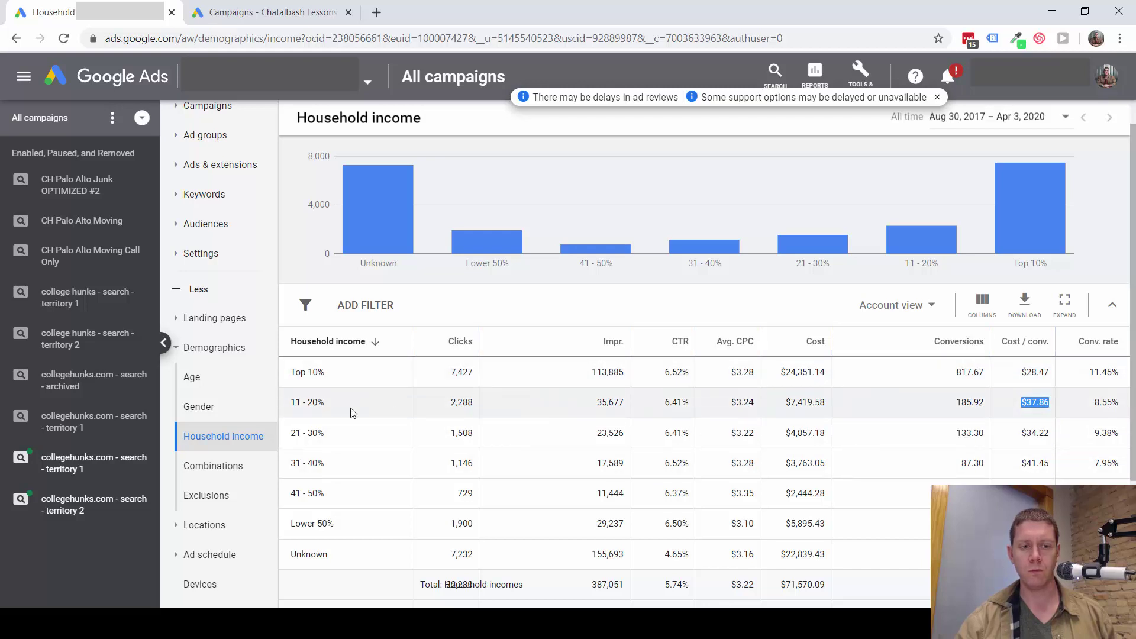
click(214, 466)
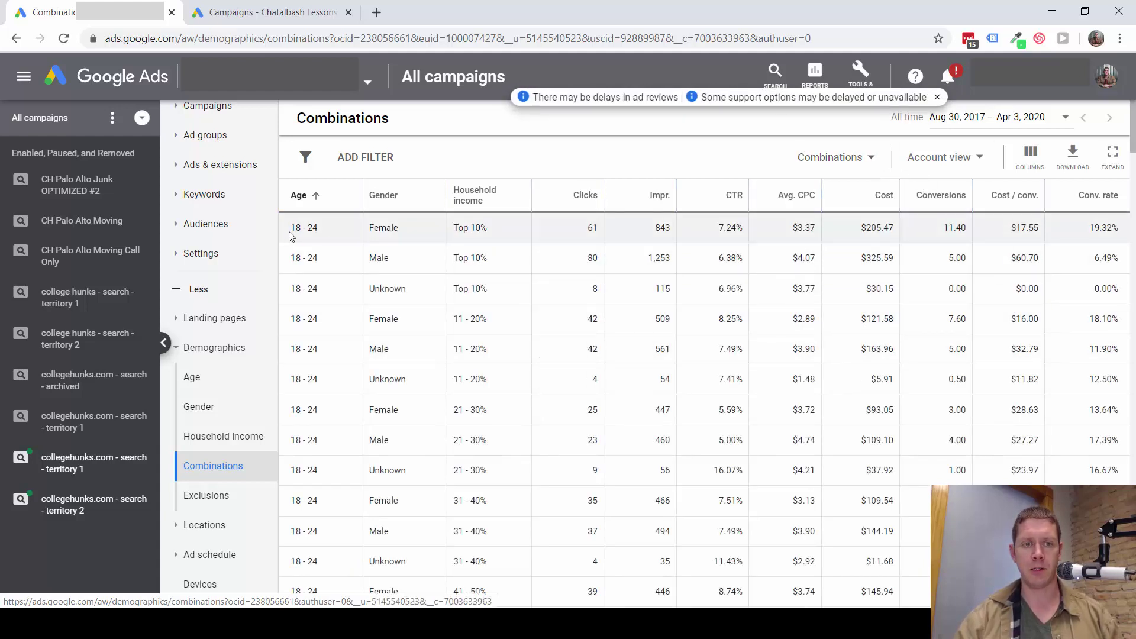
drag(296, 230, 505, 232)
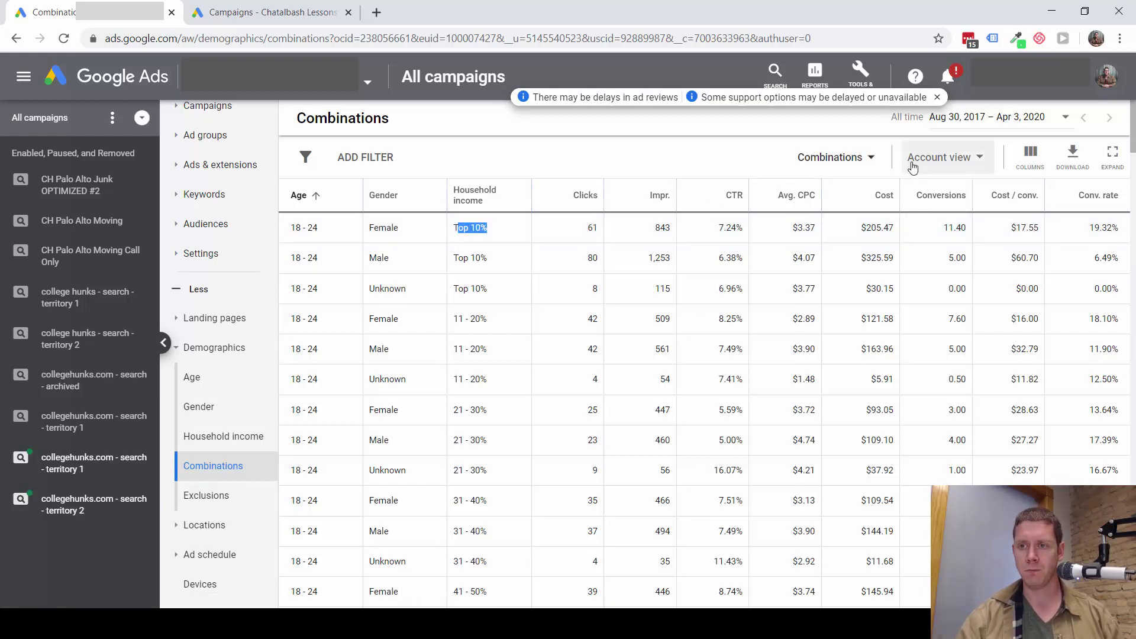
scroll(704, 296, down, 10)
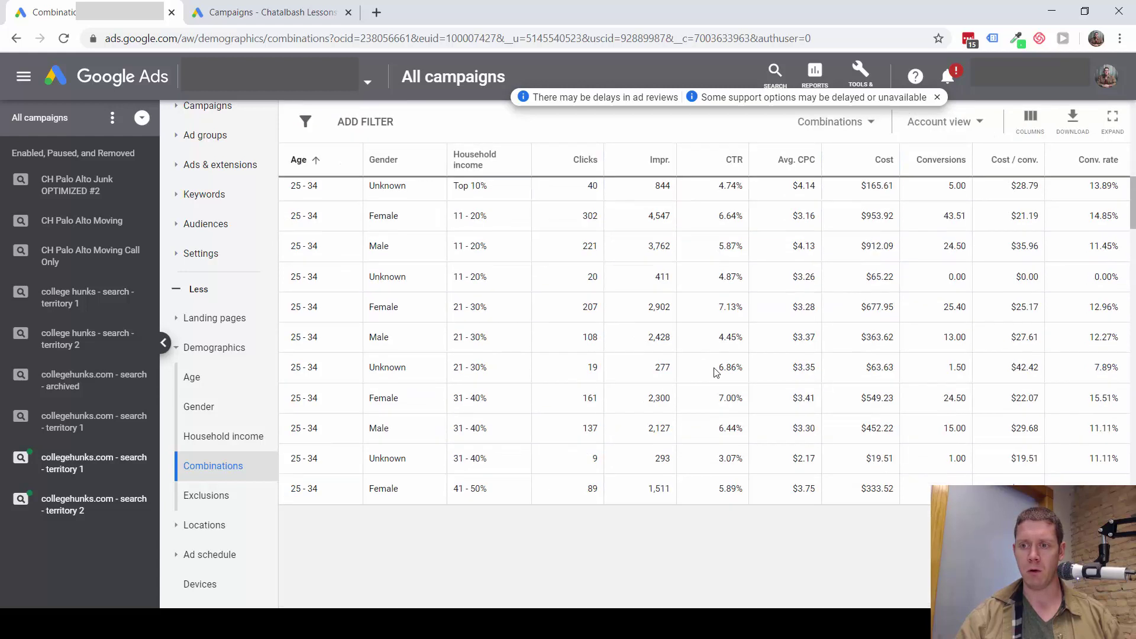
scroll(727, 375, up, 8)
scroll(722, 377, up, 3)
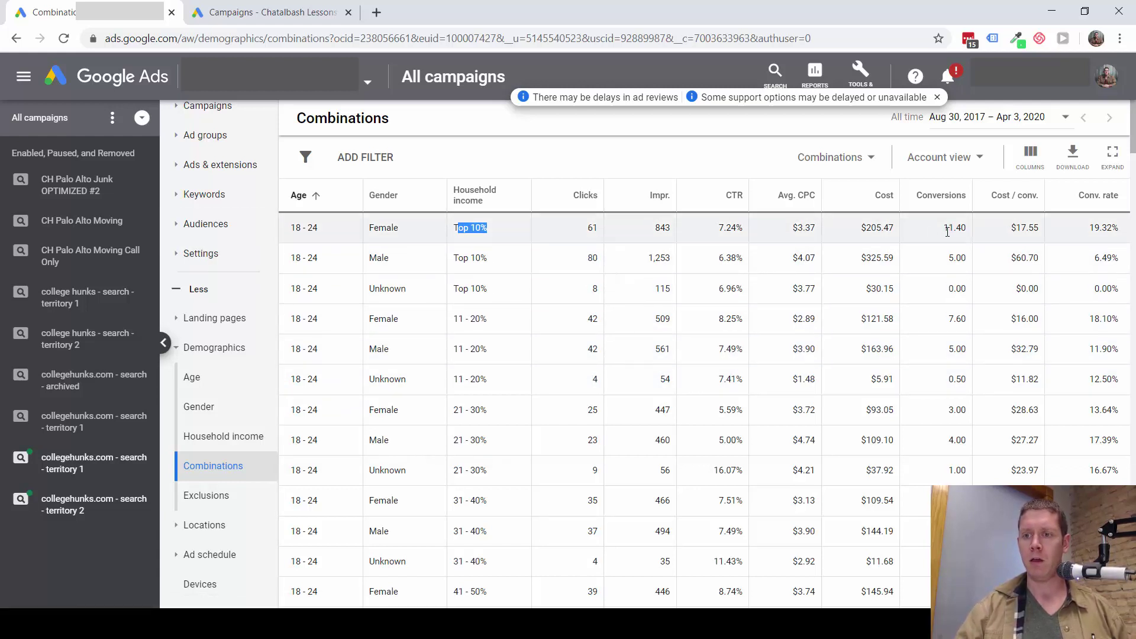
scroll(947, 231, down, 5)
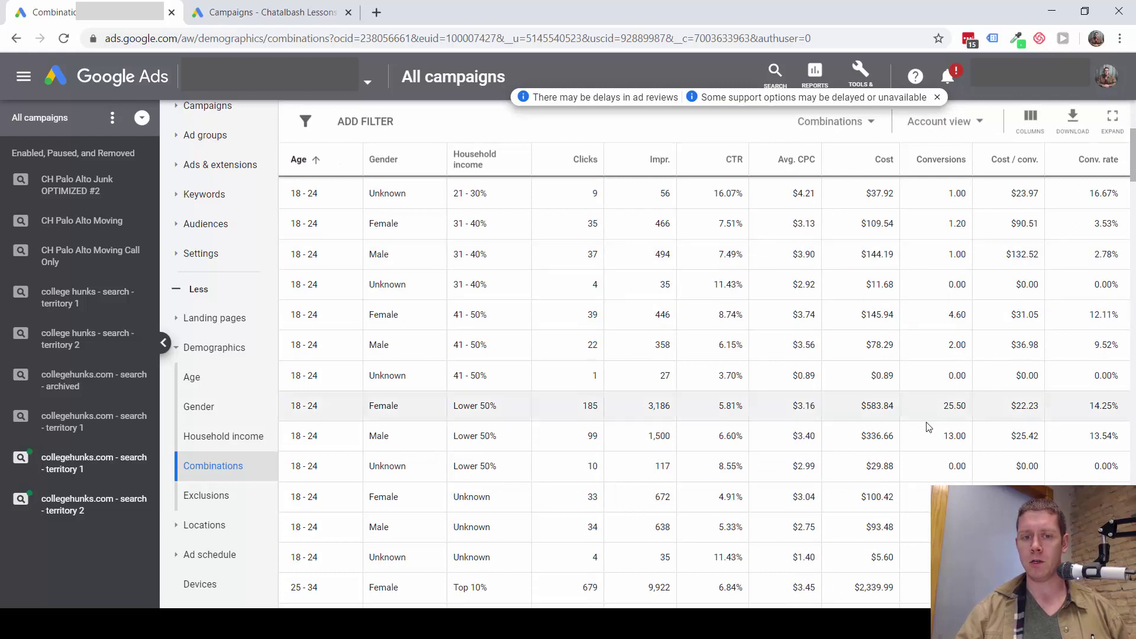
scroll(948, 405, down, 2)
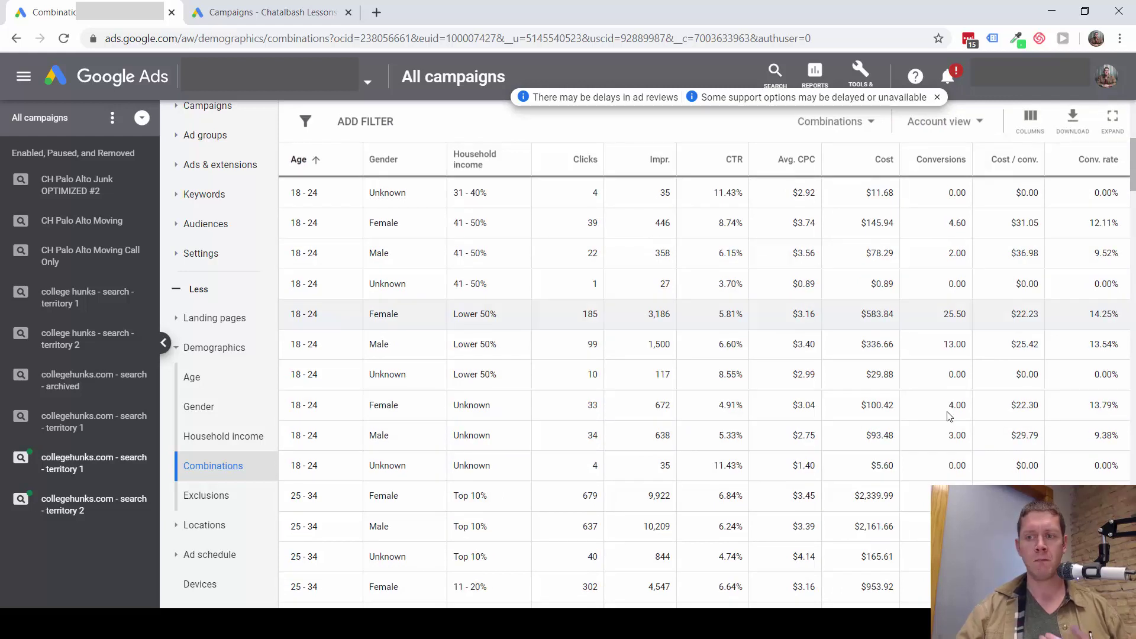
scroll(916, 288, up, 7)
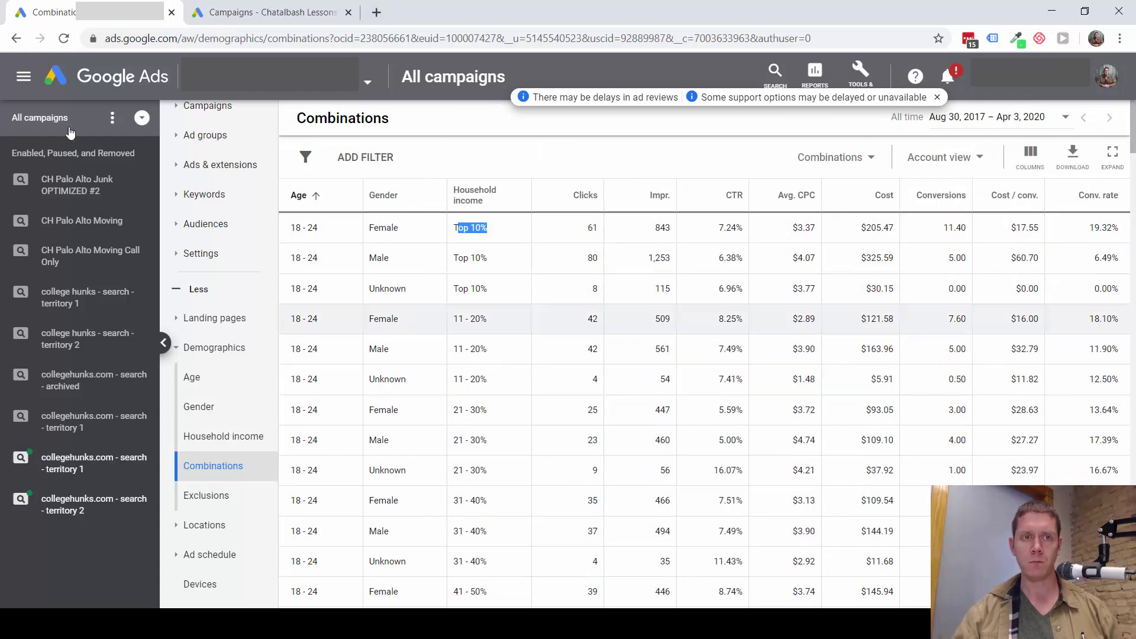
Switch to the Chatalbash Lessons account and show its age demographics report in account view
click(295, 13)
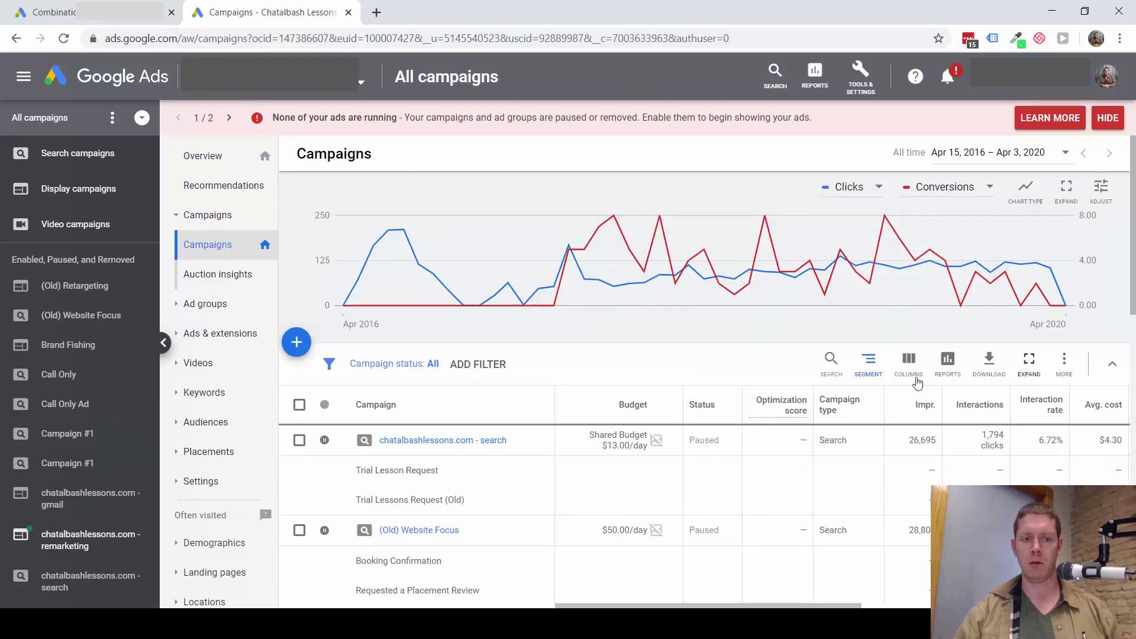
click(204, 542)
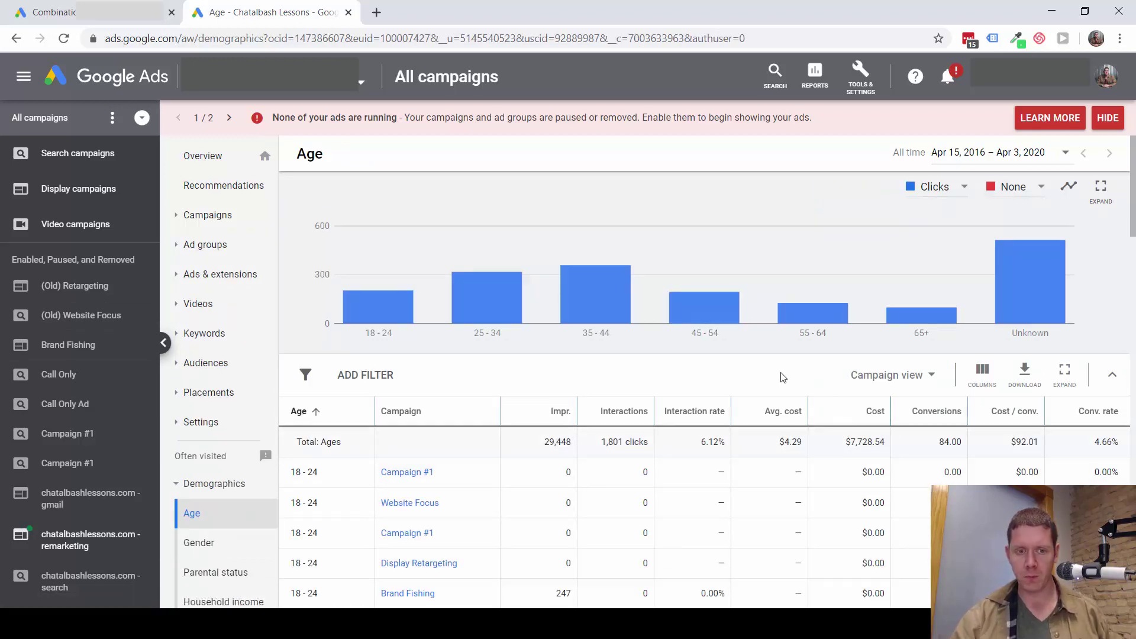
click(911, 378)
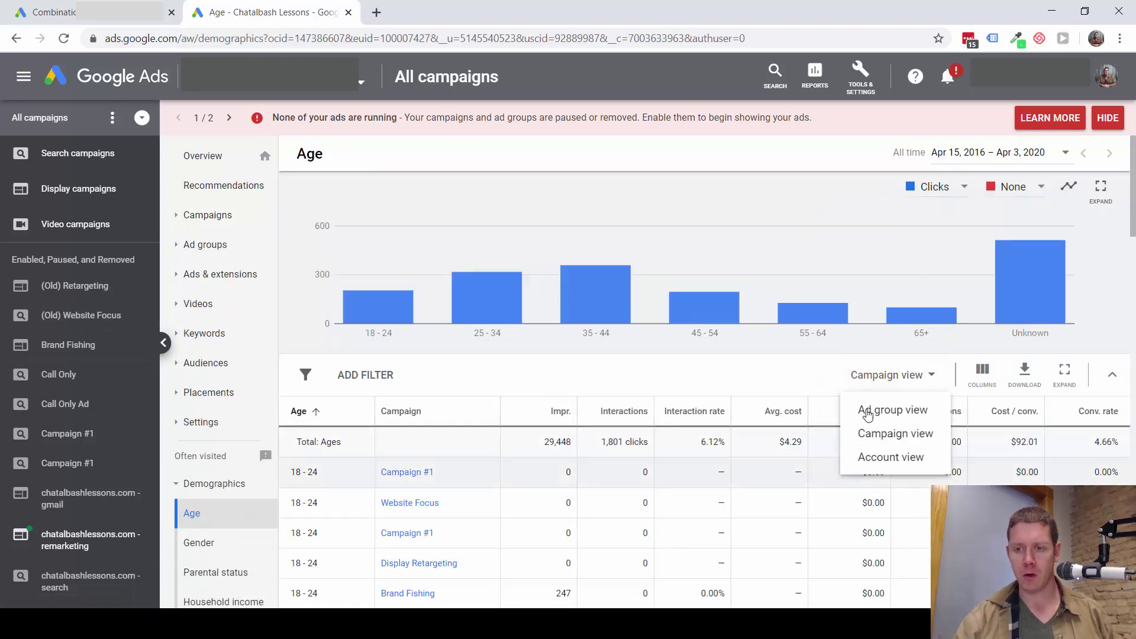
click(885, 460)
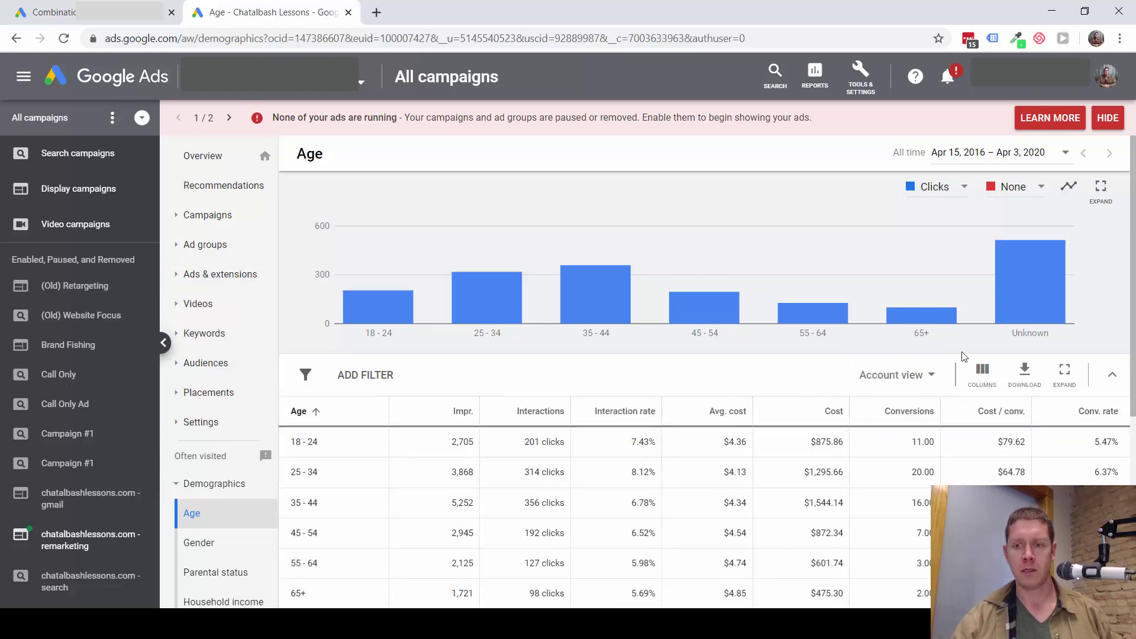
Check the age report of the chatalbashlessons.com - remarketing campaign
scroll(60, 338, down, 4)
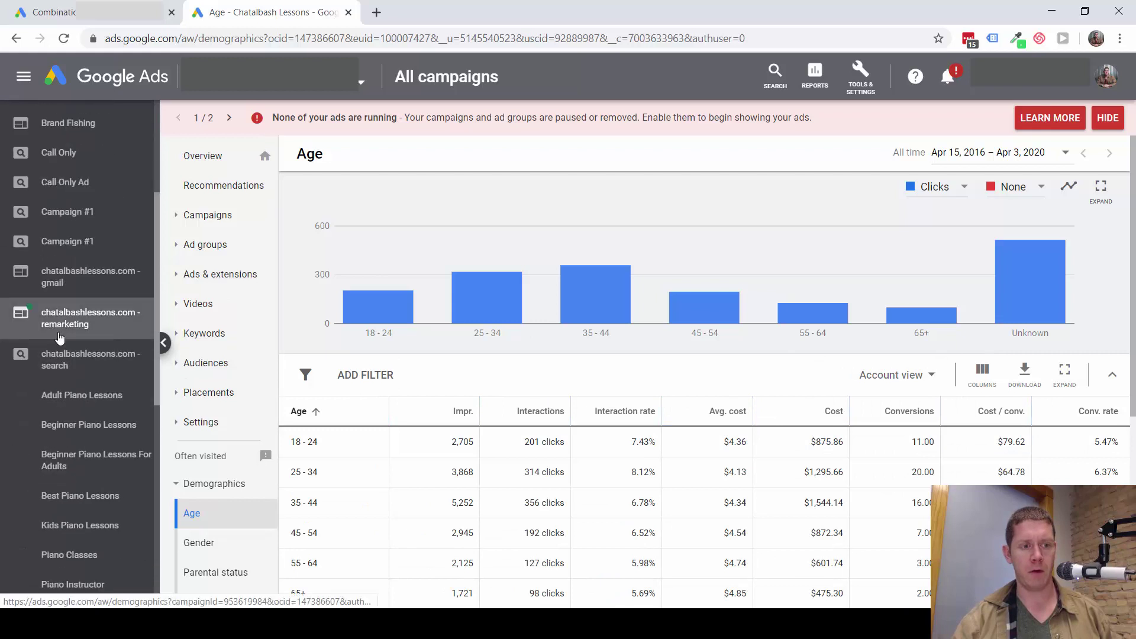
click(61, 321)
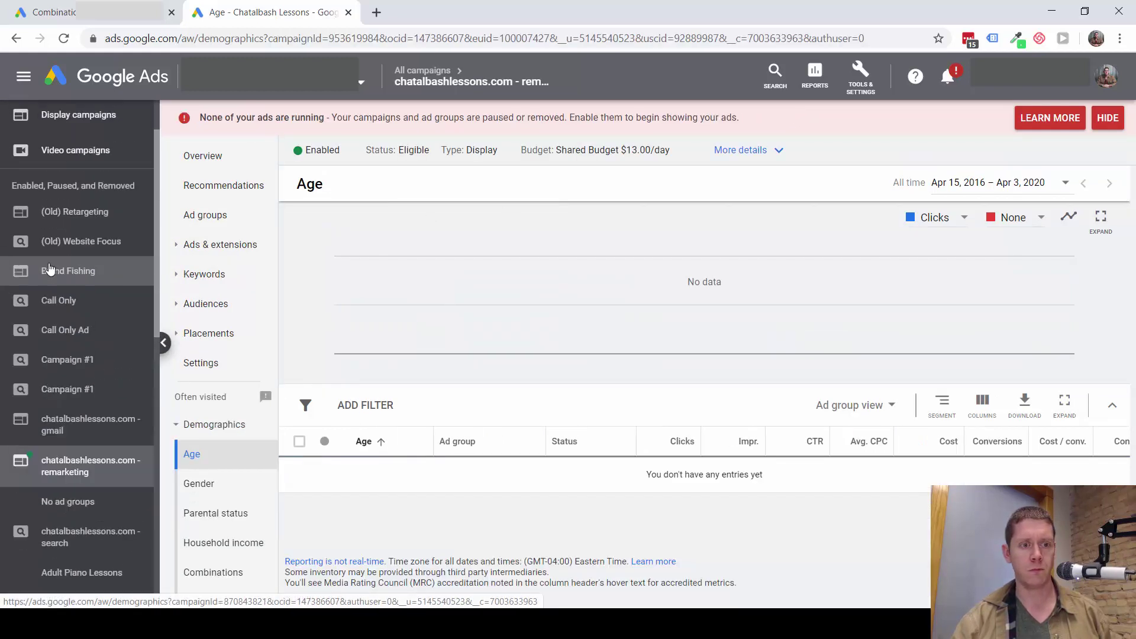
scroll(53, 266, down, 6)
scroll(103, 216, up, 4)
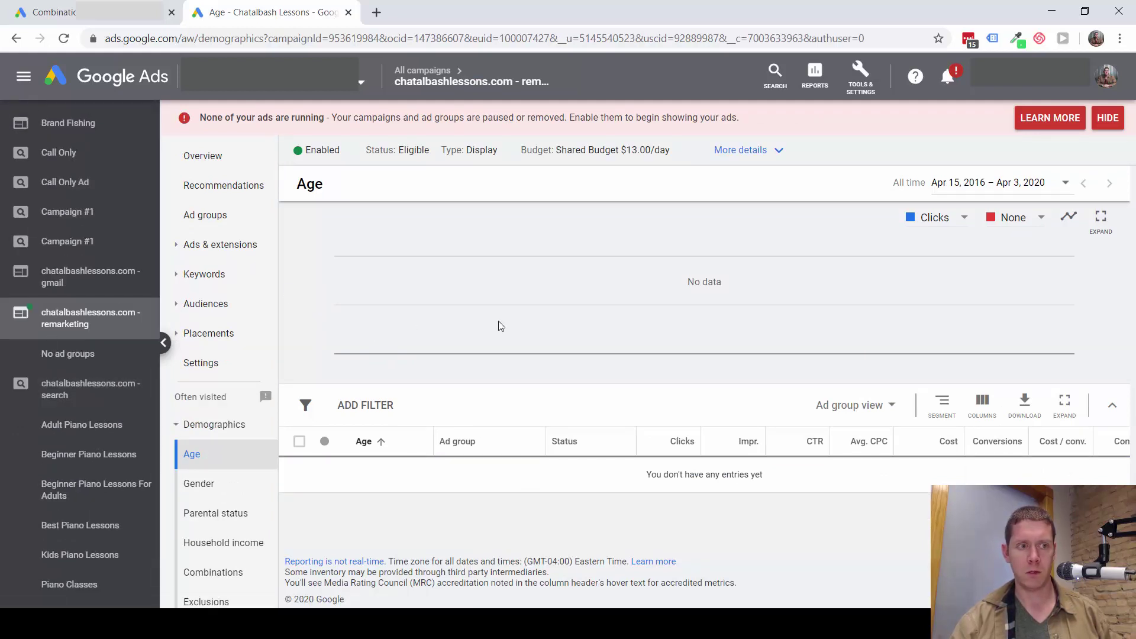
Open the age report of the chatalbashlessons.com - search campaign and switch its table to campaign view
scroll(73, 254, up, 3)
scroll(73, 253, down, 4)
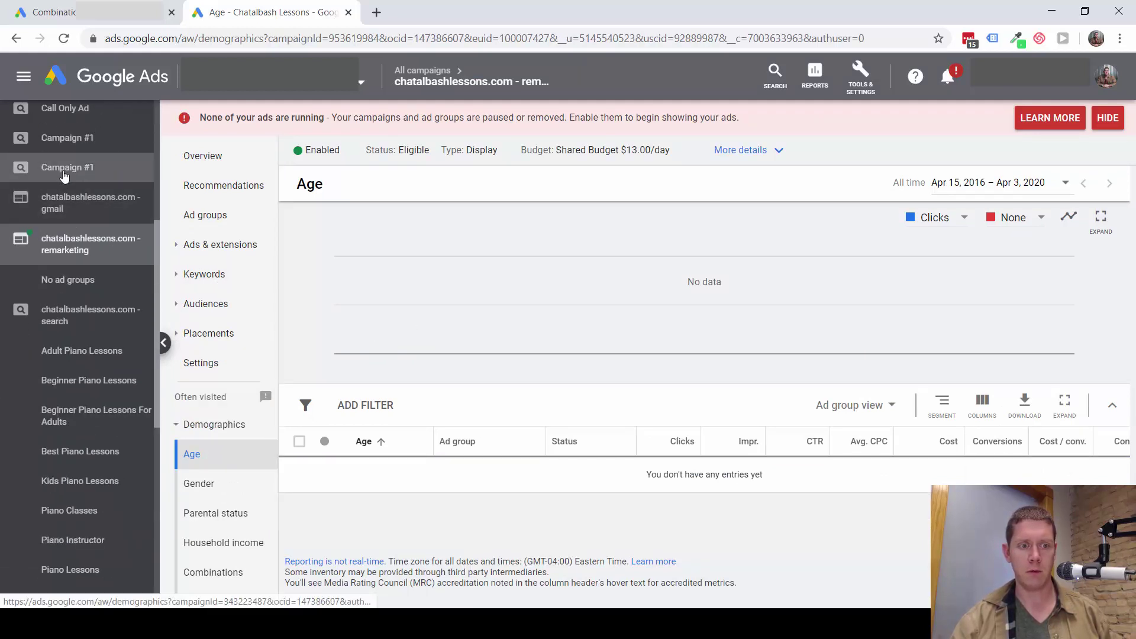
click(67, 322)
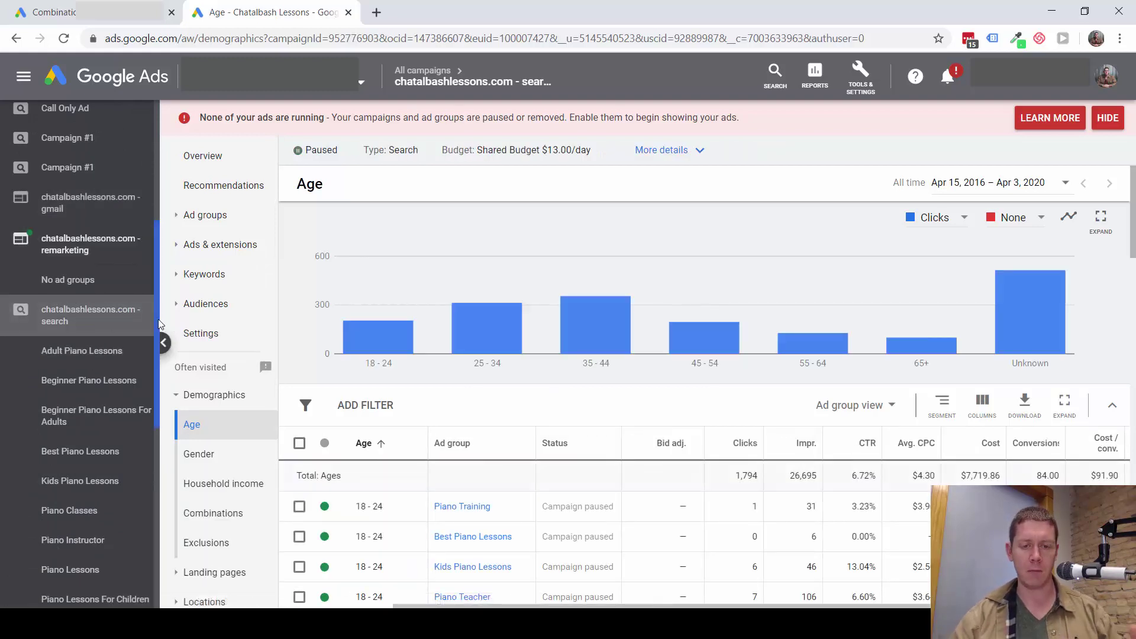
scroll(107, 263, down, 1)
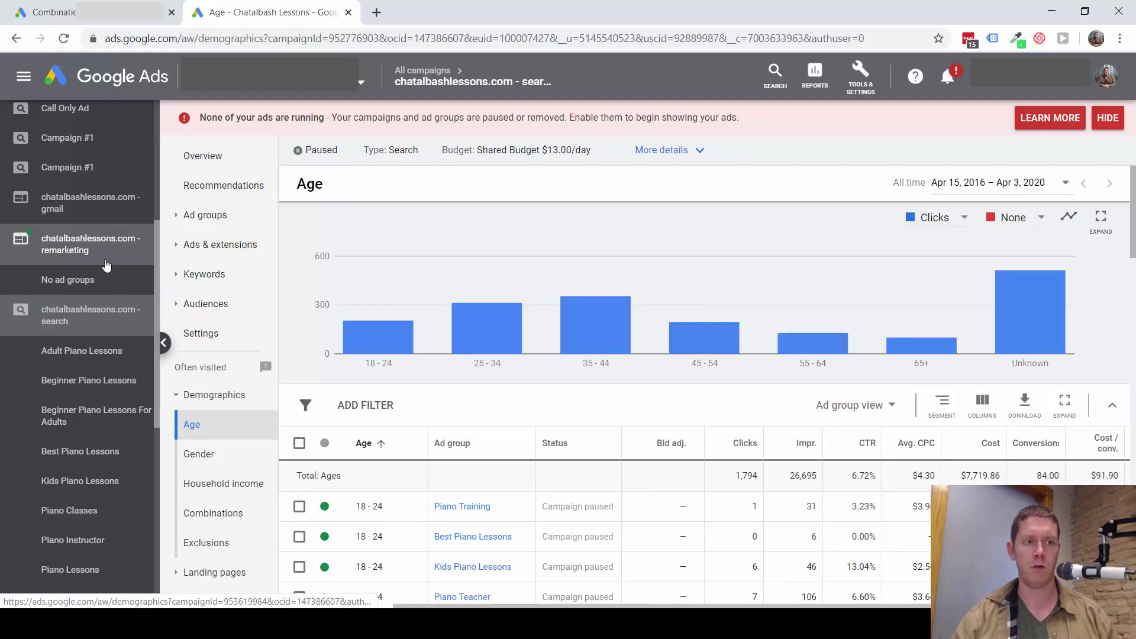
scroll(69, 314, down, 3)
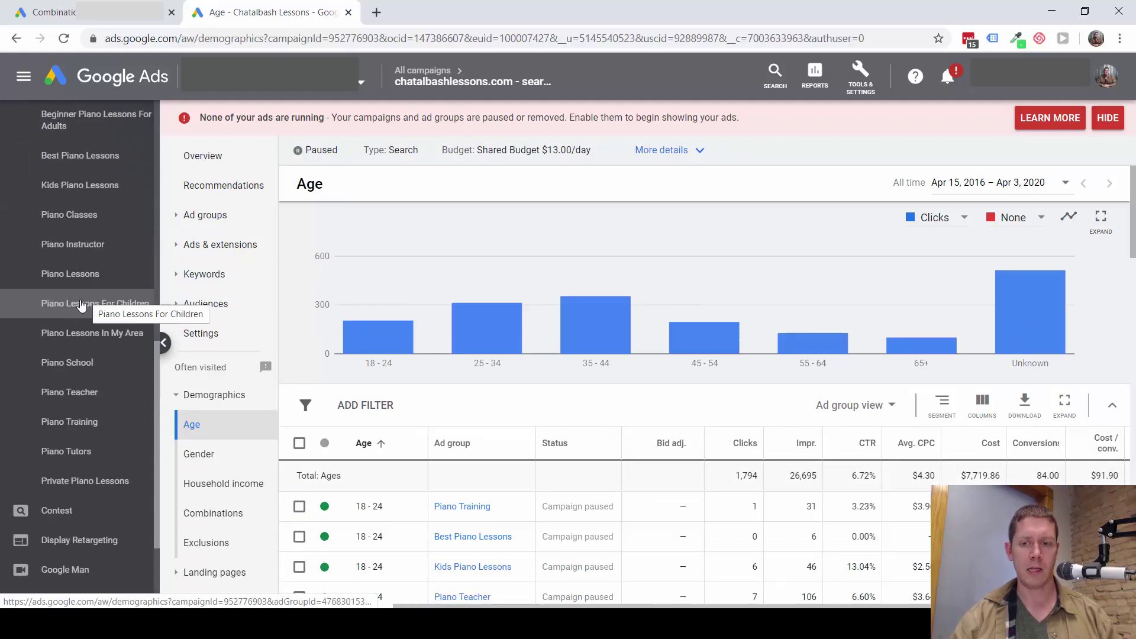
scroll(38, 305, up, 3)
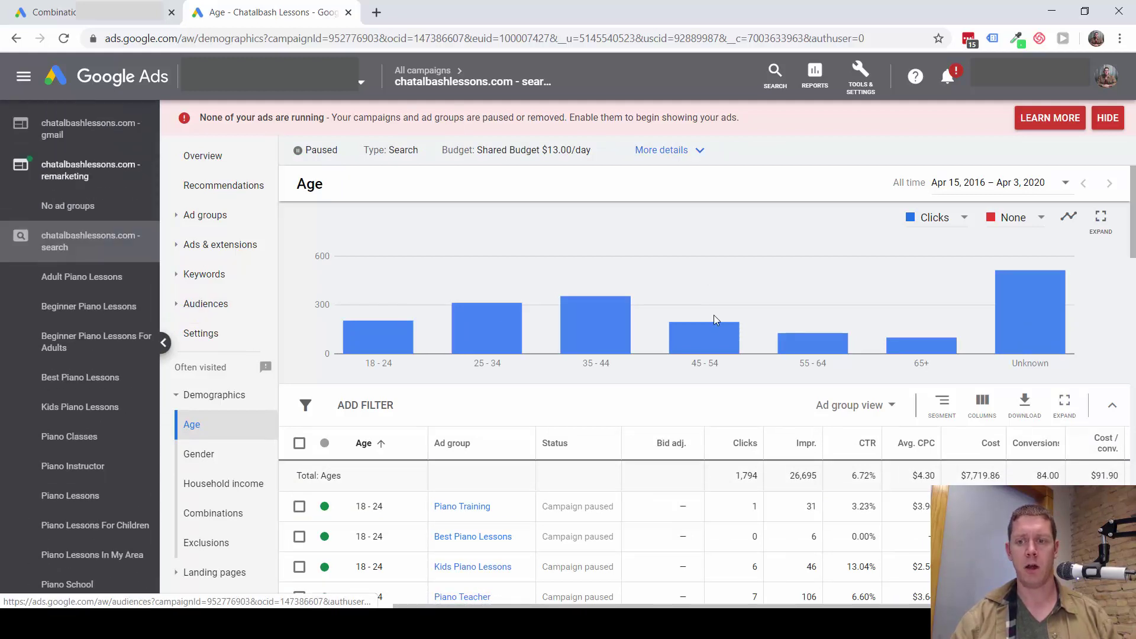
click(876, 406)
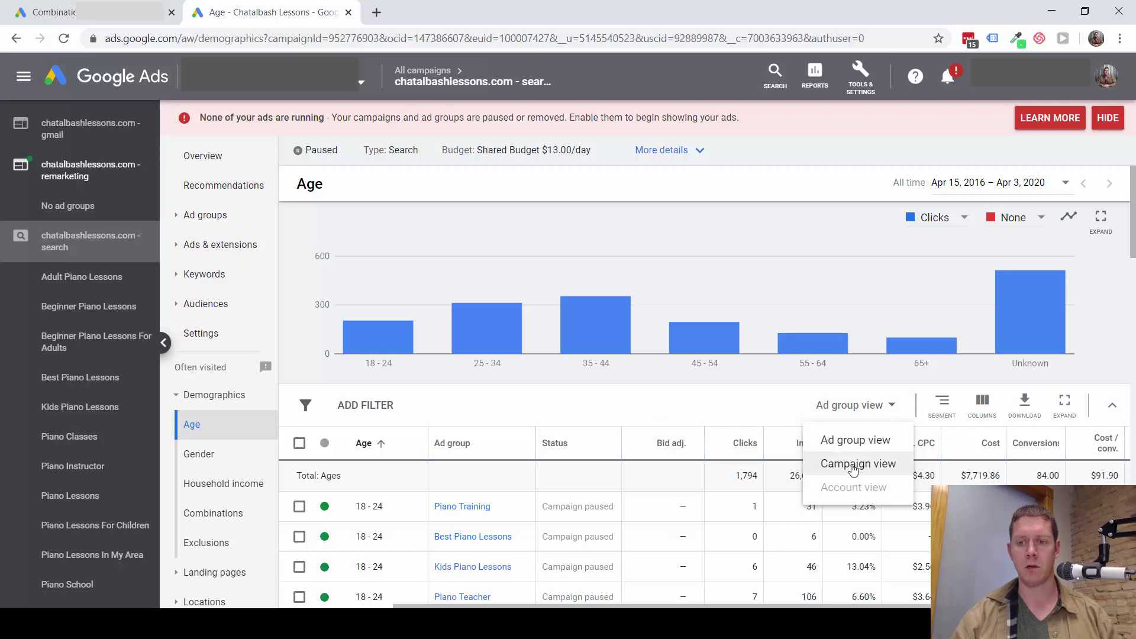
click(852, 466)
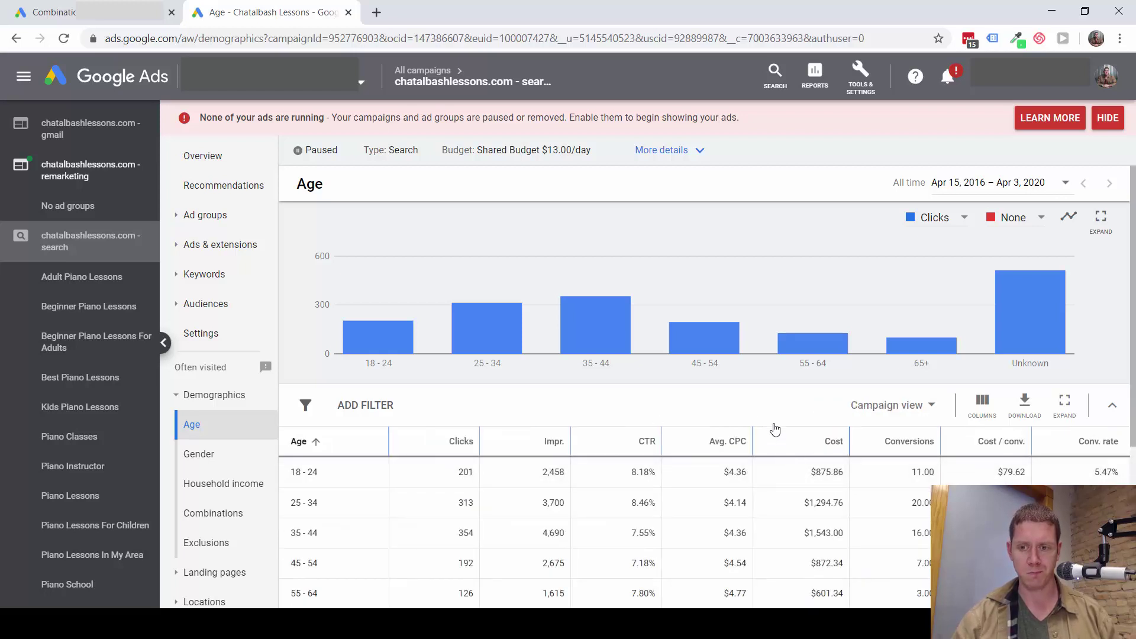
Compare the cost per conversion of the 25 - 34 age range with the 55 - 64 and 65+ ranges
scroll(753, 379, down, 2)
mouse_move(719, 355)
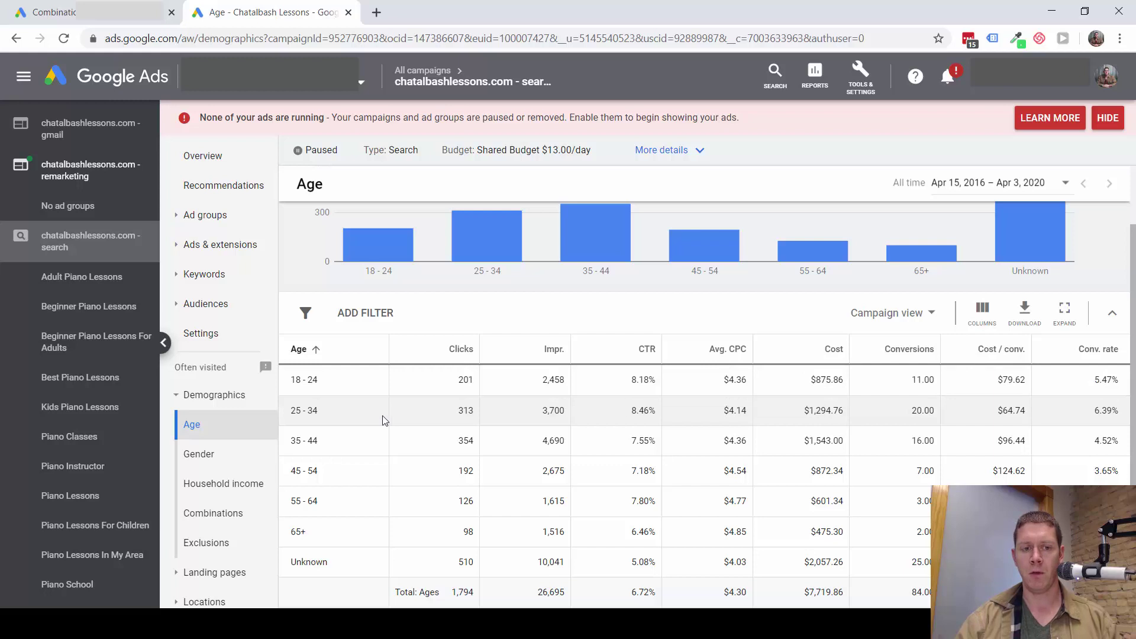
double_click(1012, 411)
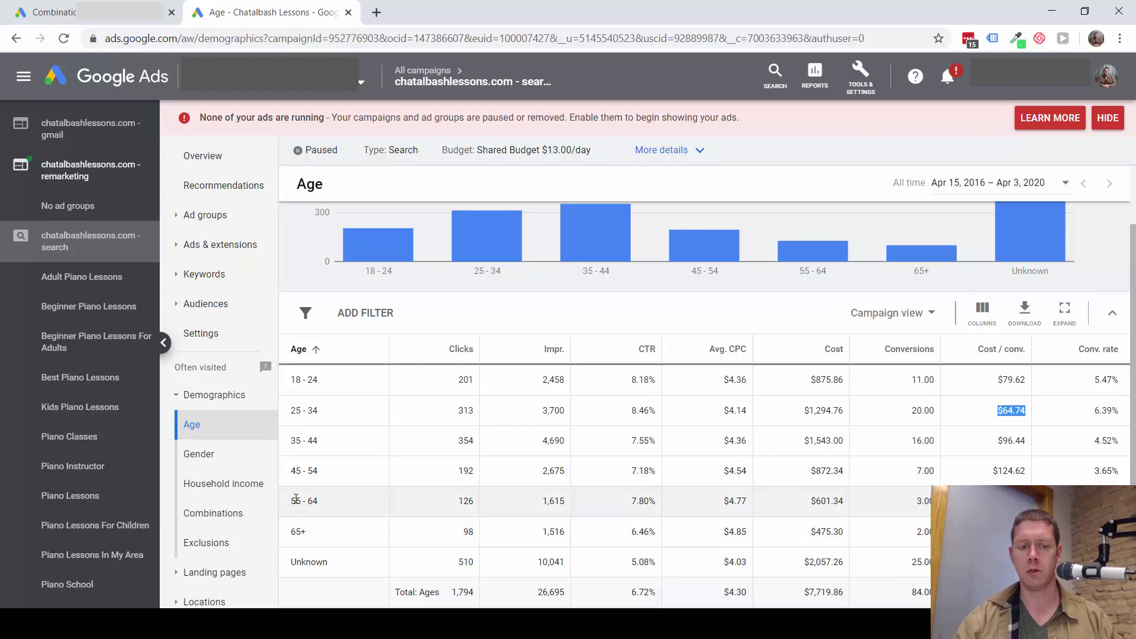
drag(290, 501, 308, 541)
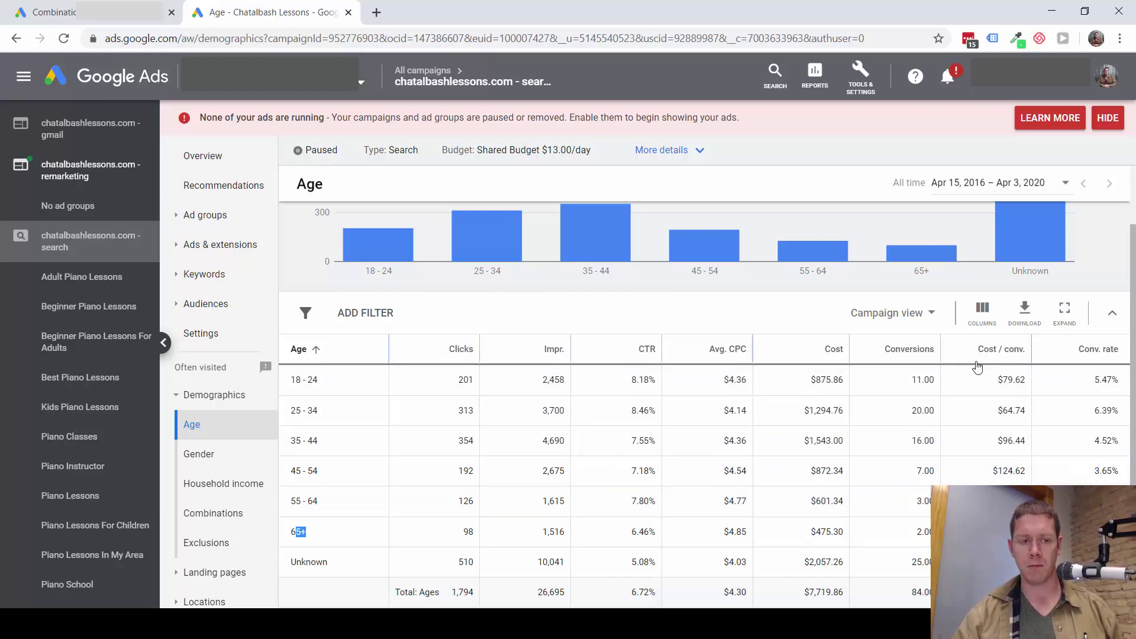
Open the search campaign's gender report and examine the Female segment's cost per conversion and conversion rate
click(219, 456)
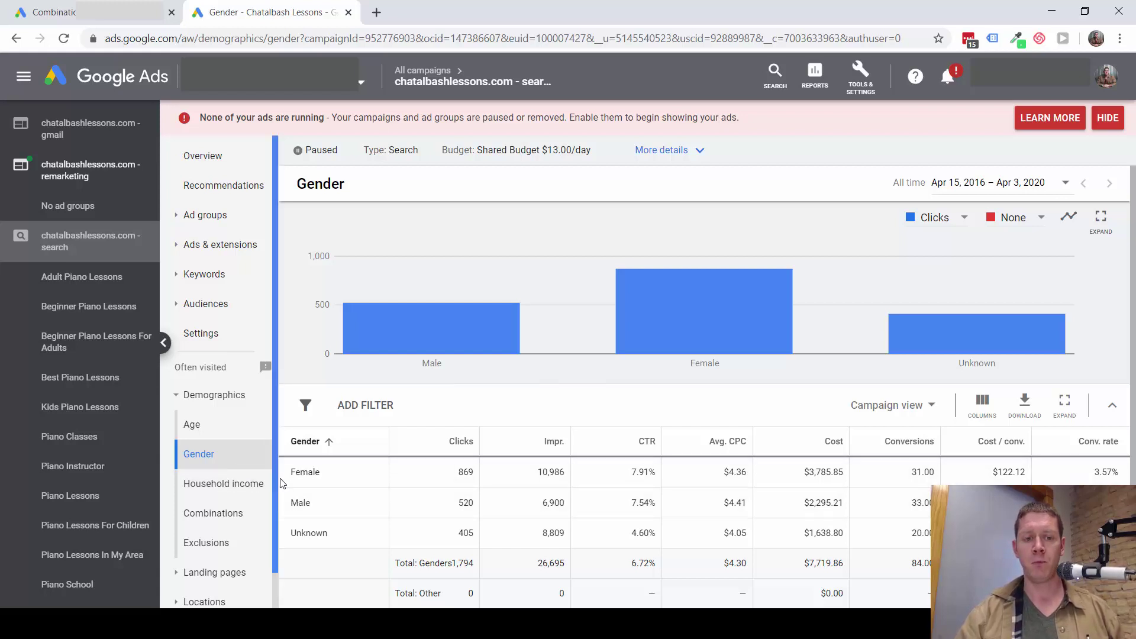
double_click(295, 472)
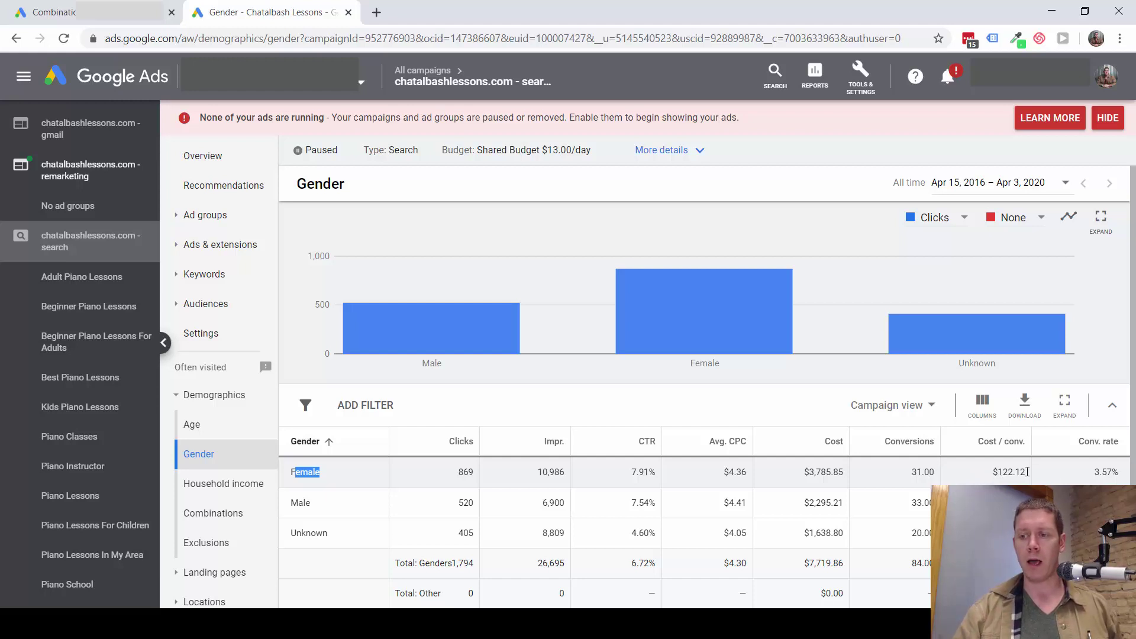
drag(1095, 474, 1117, 473)
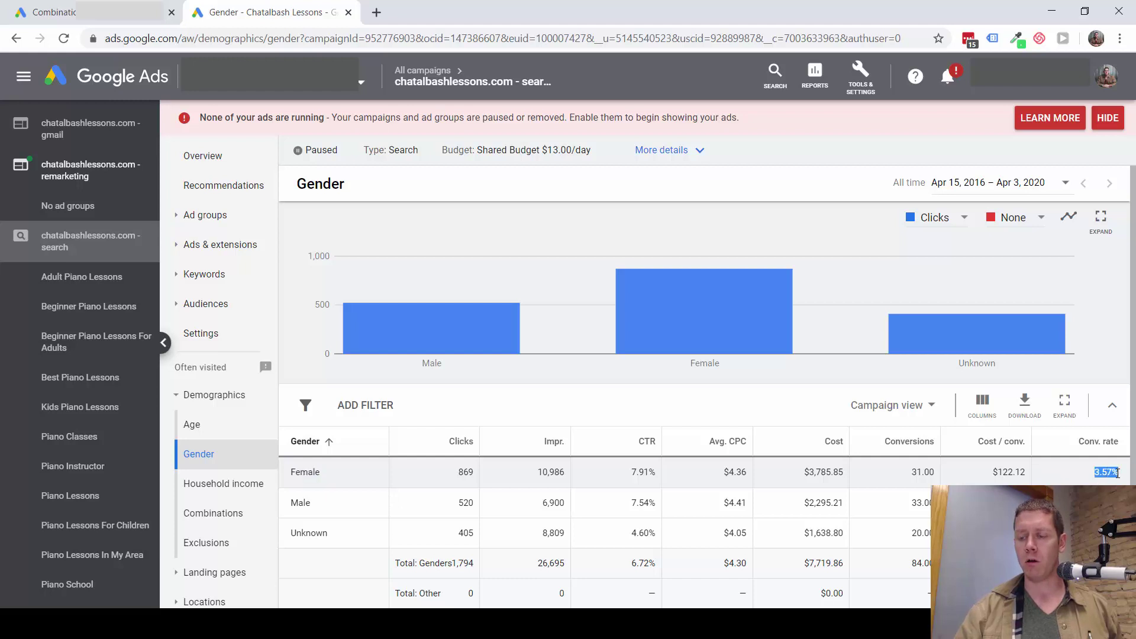